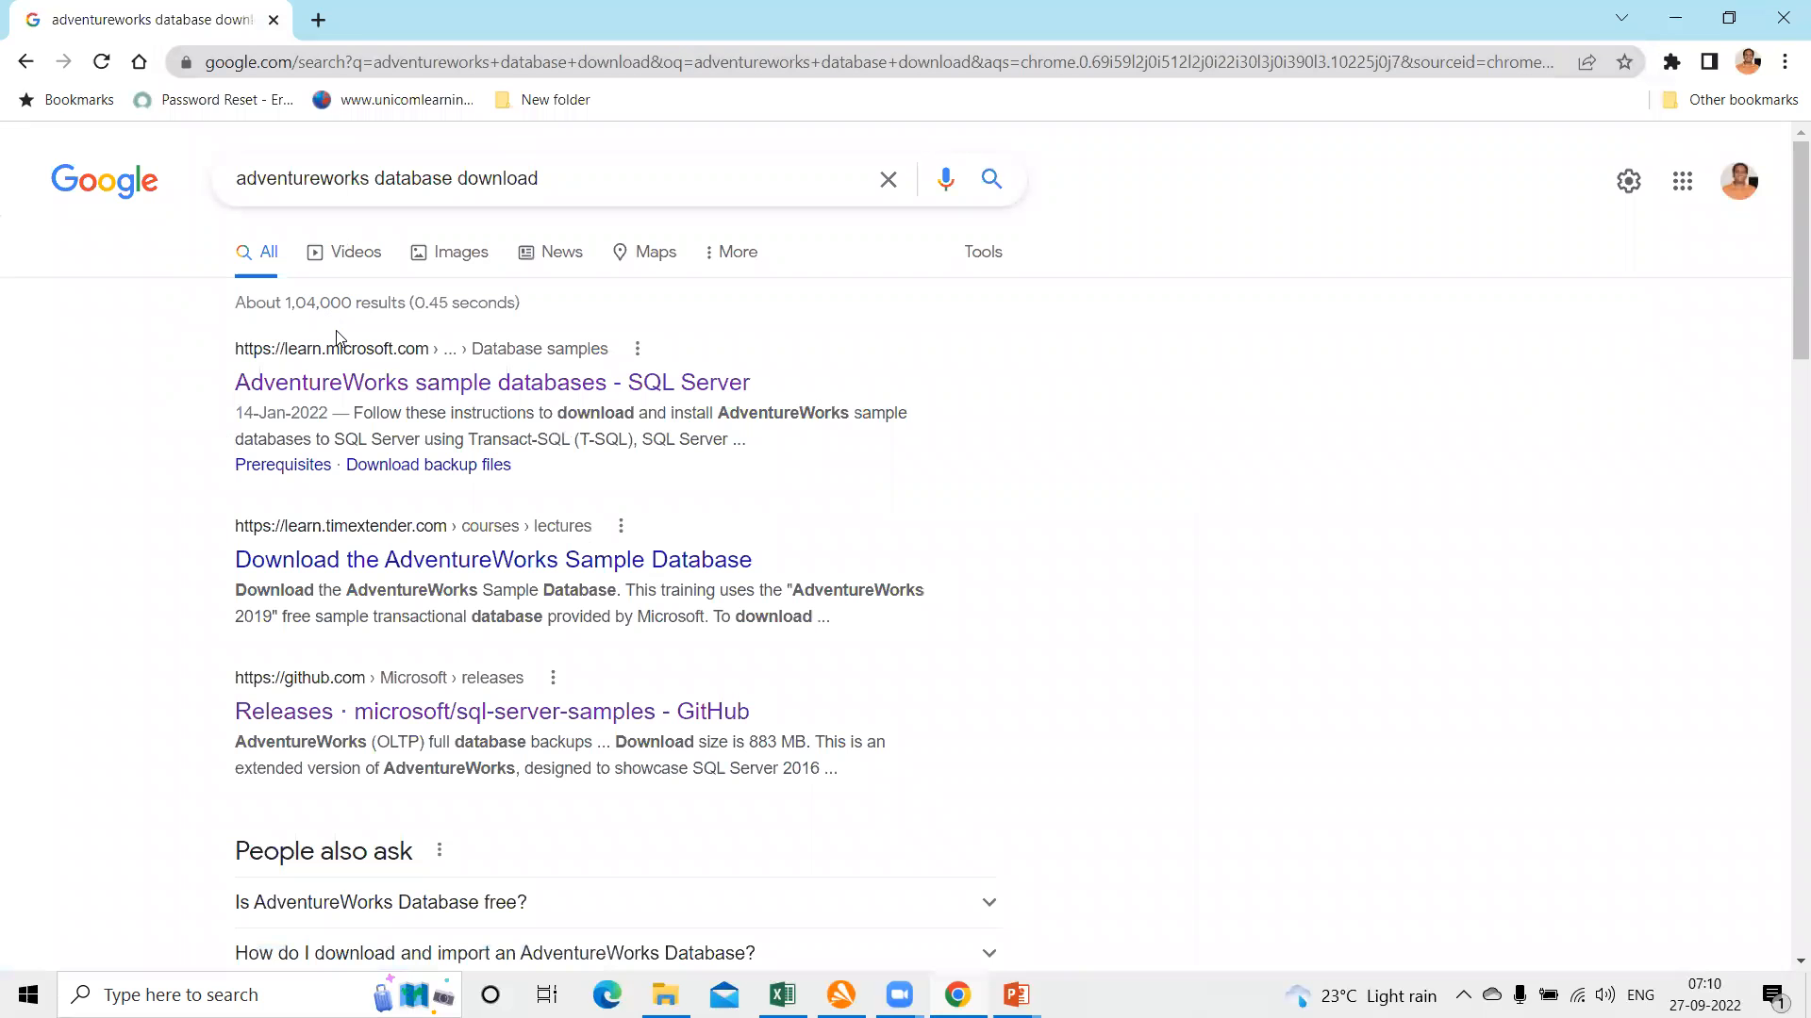
# Step: Download the AdventureWorksDW2019.bak and AdventureWorks2019.bak backups from Microsoft's AdventureWorks sample databases article
pyautogui.click(481, 393)
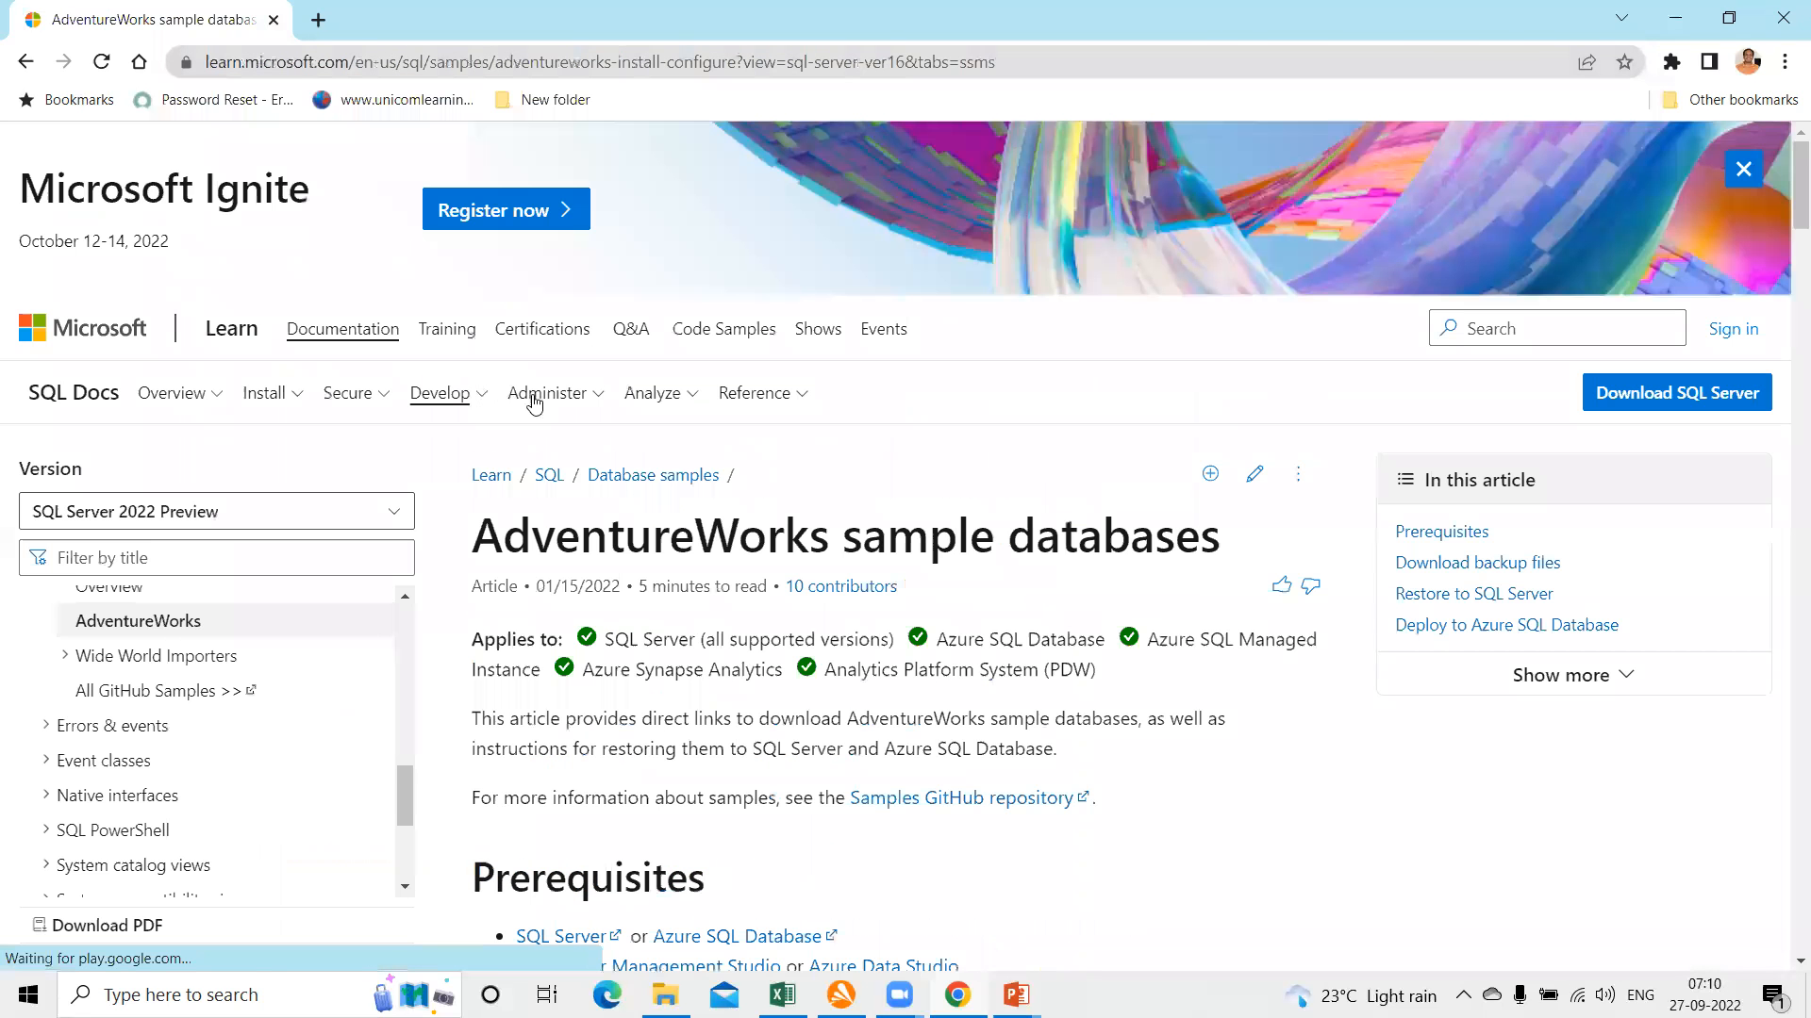
pyautogui.scroll(-2, 741, 502)
pyautogui.scroll(-8, 740, 502)
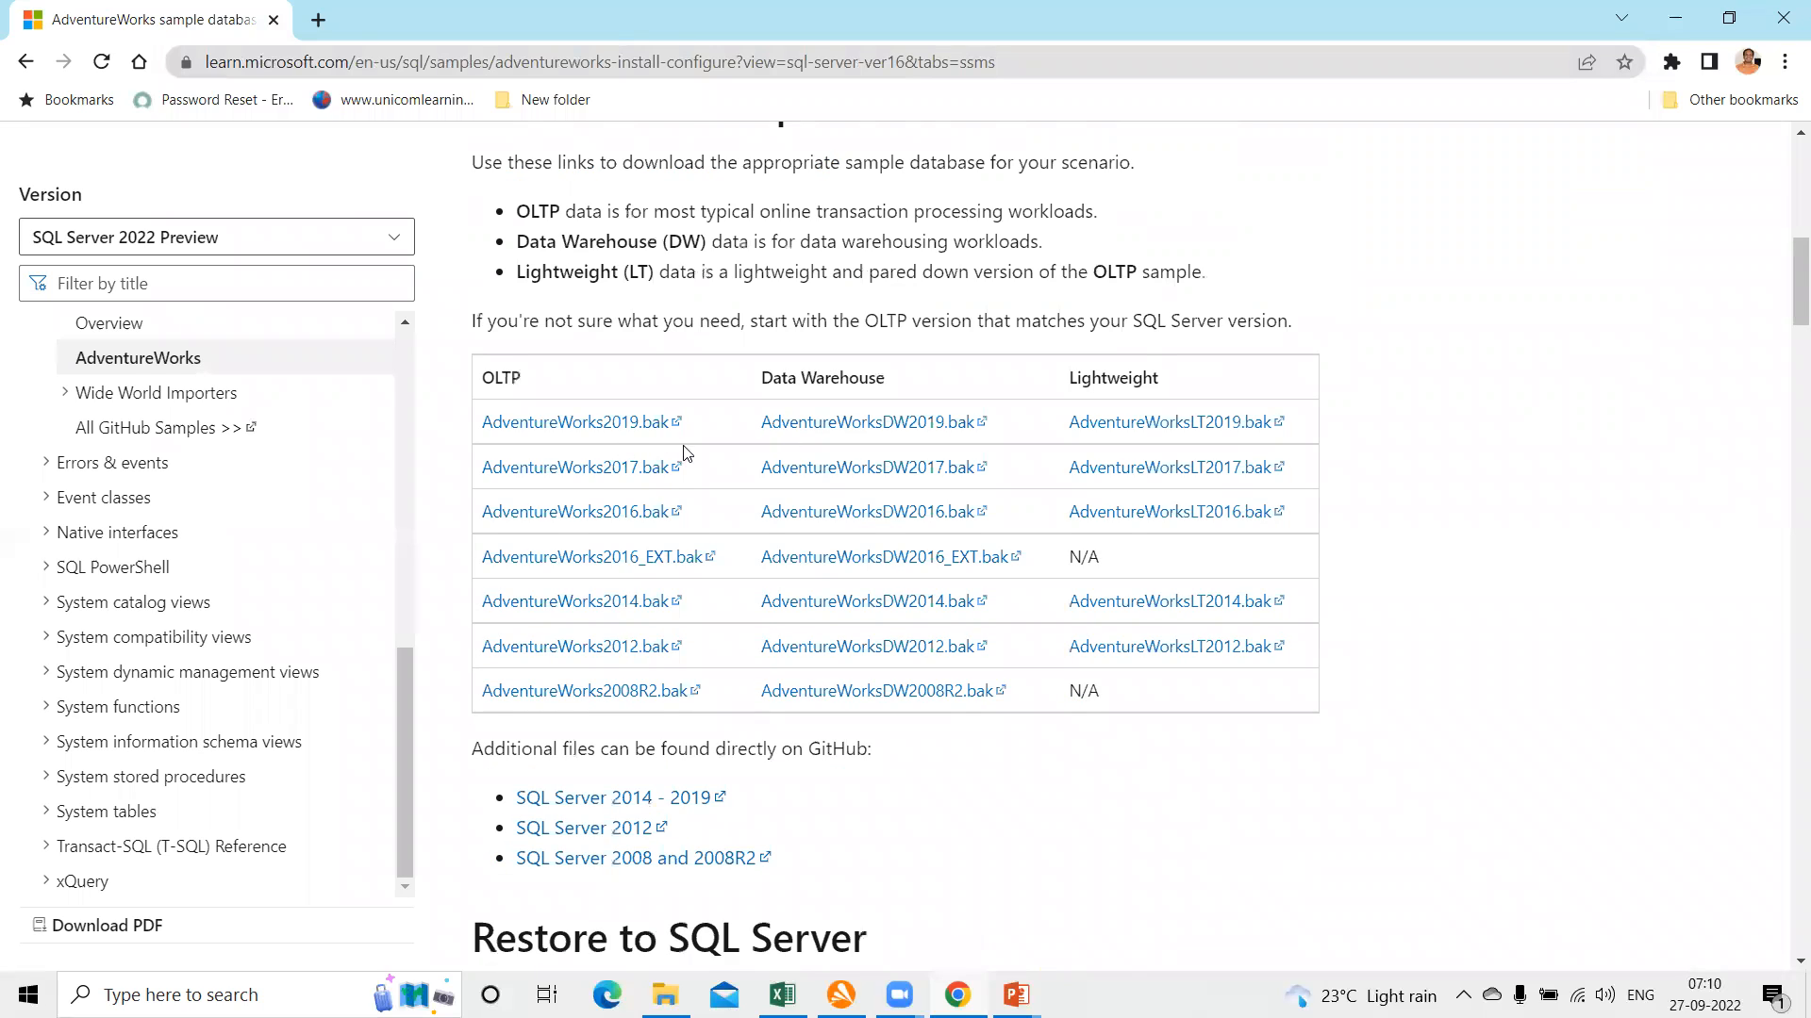
pyautogui.scroll(-1, 702, 351)
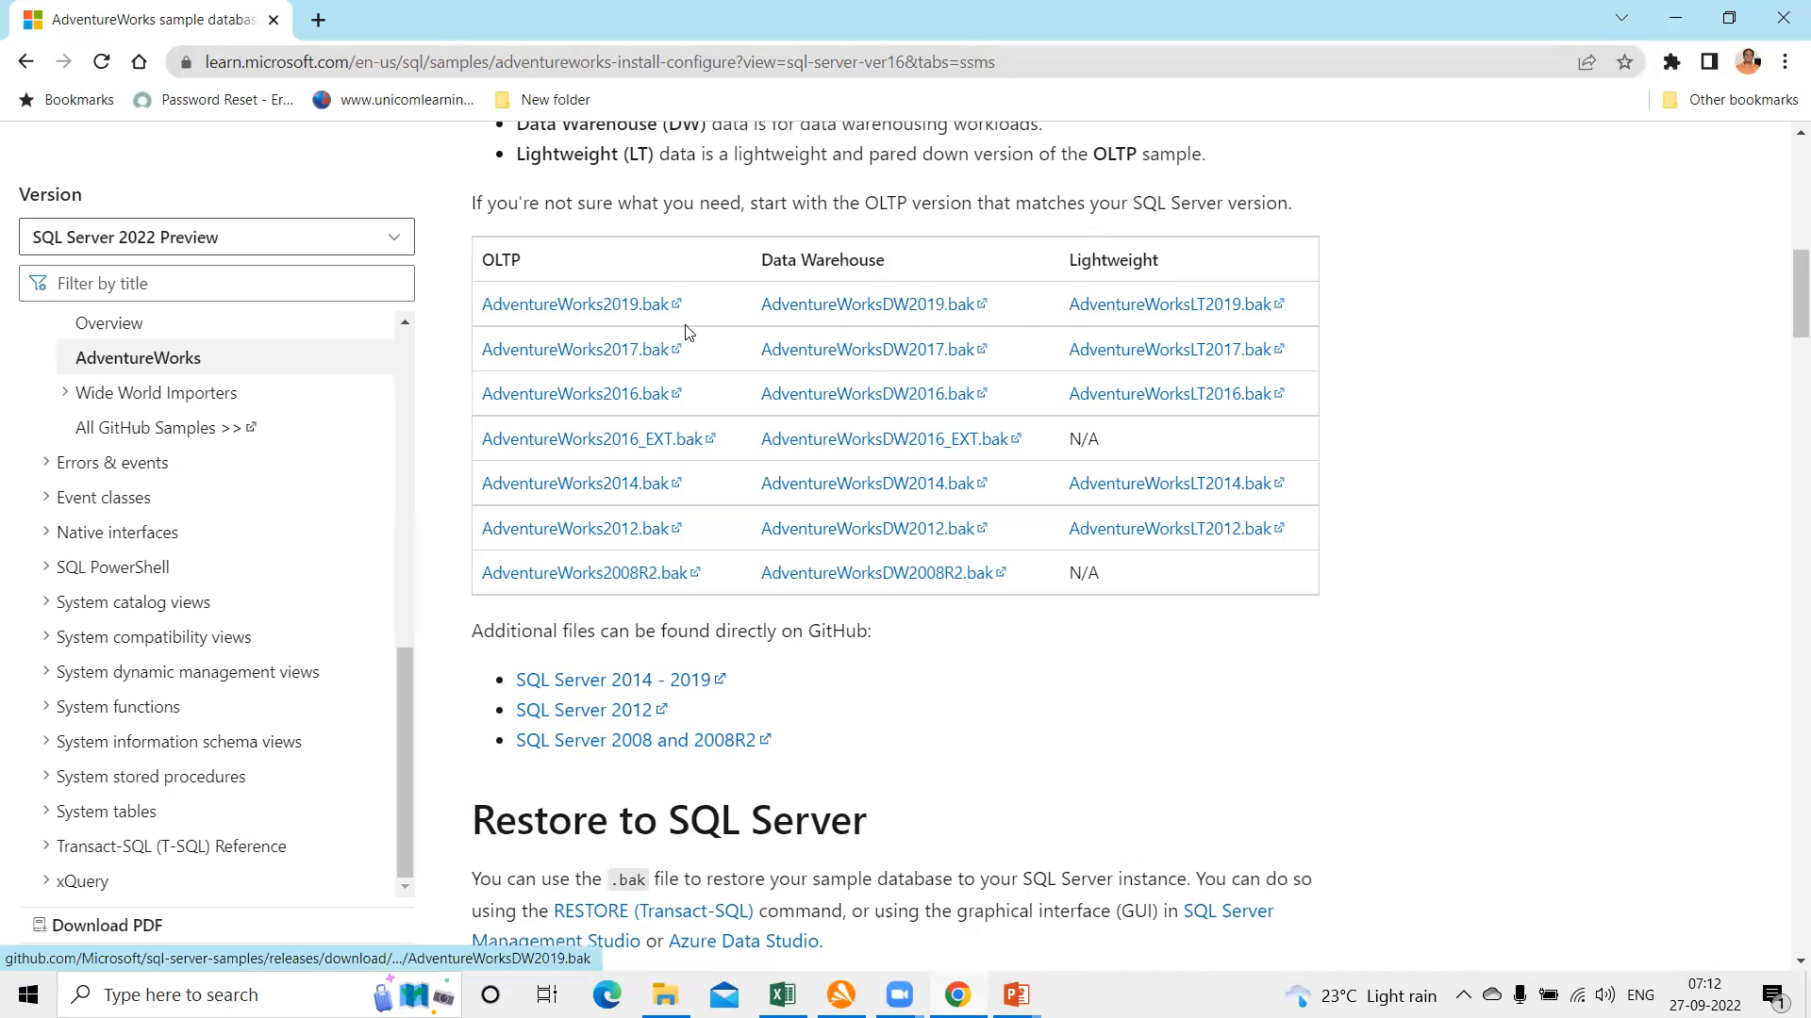
pyautogui.click(826, 307)
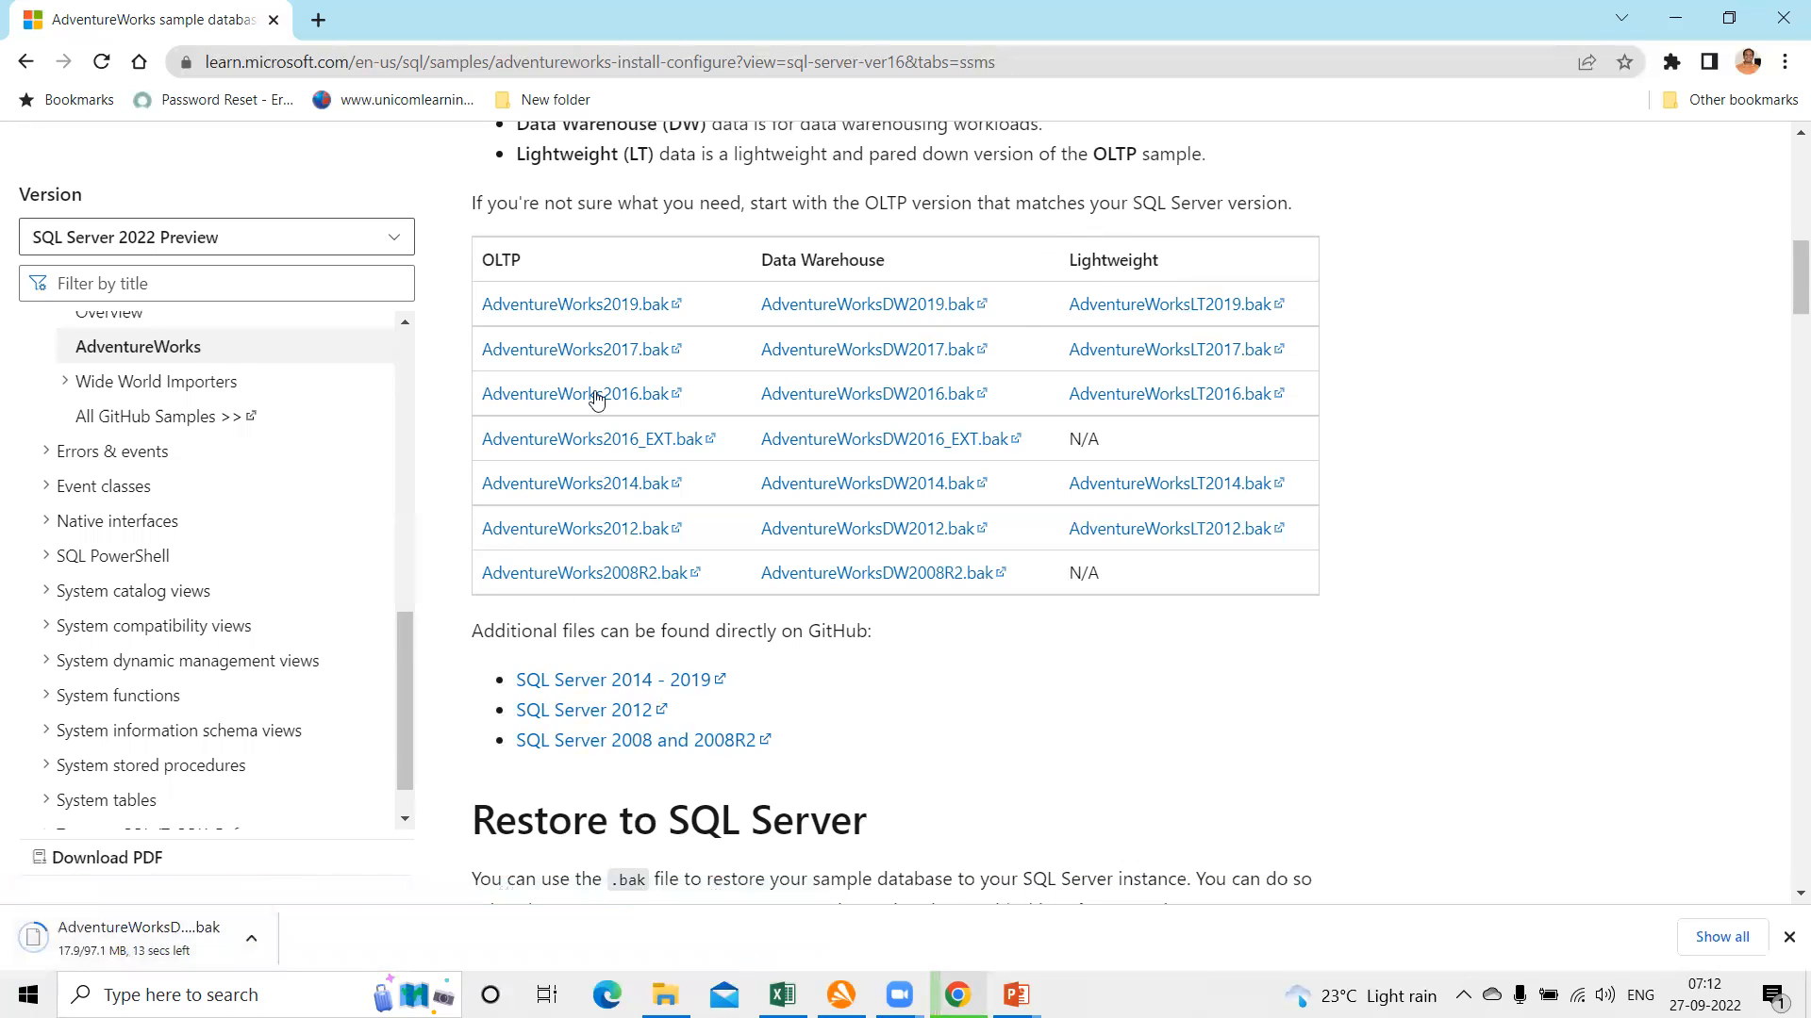
pyautogui.click(585, 305)
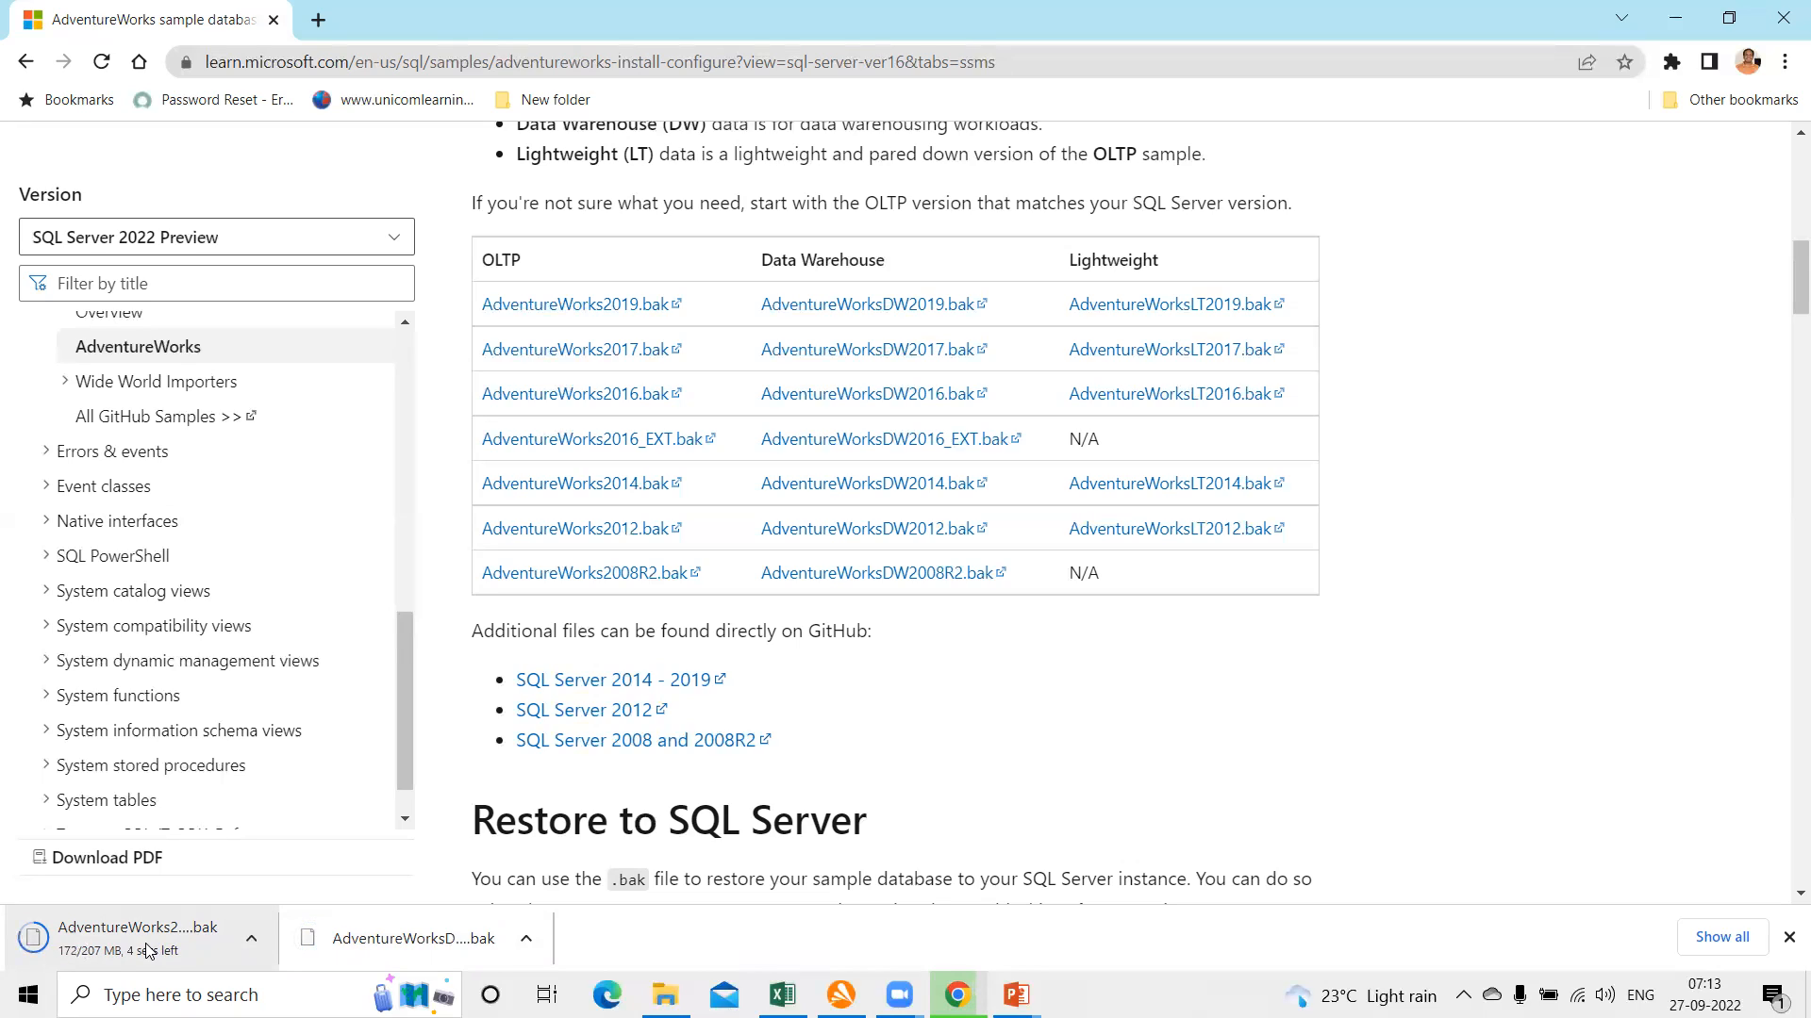
# Step: Launch Microsoft SQL Server Management Studio 18 and connect to the LEARNSQL database engine with Windows Authentication
pyautogui.click(155, 994)
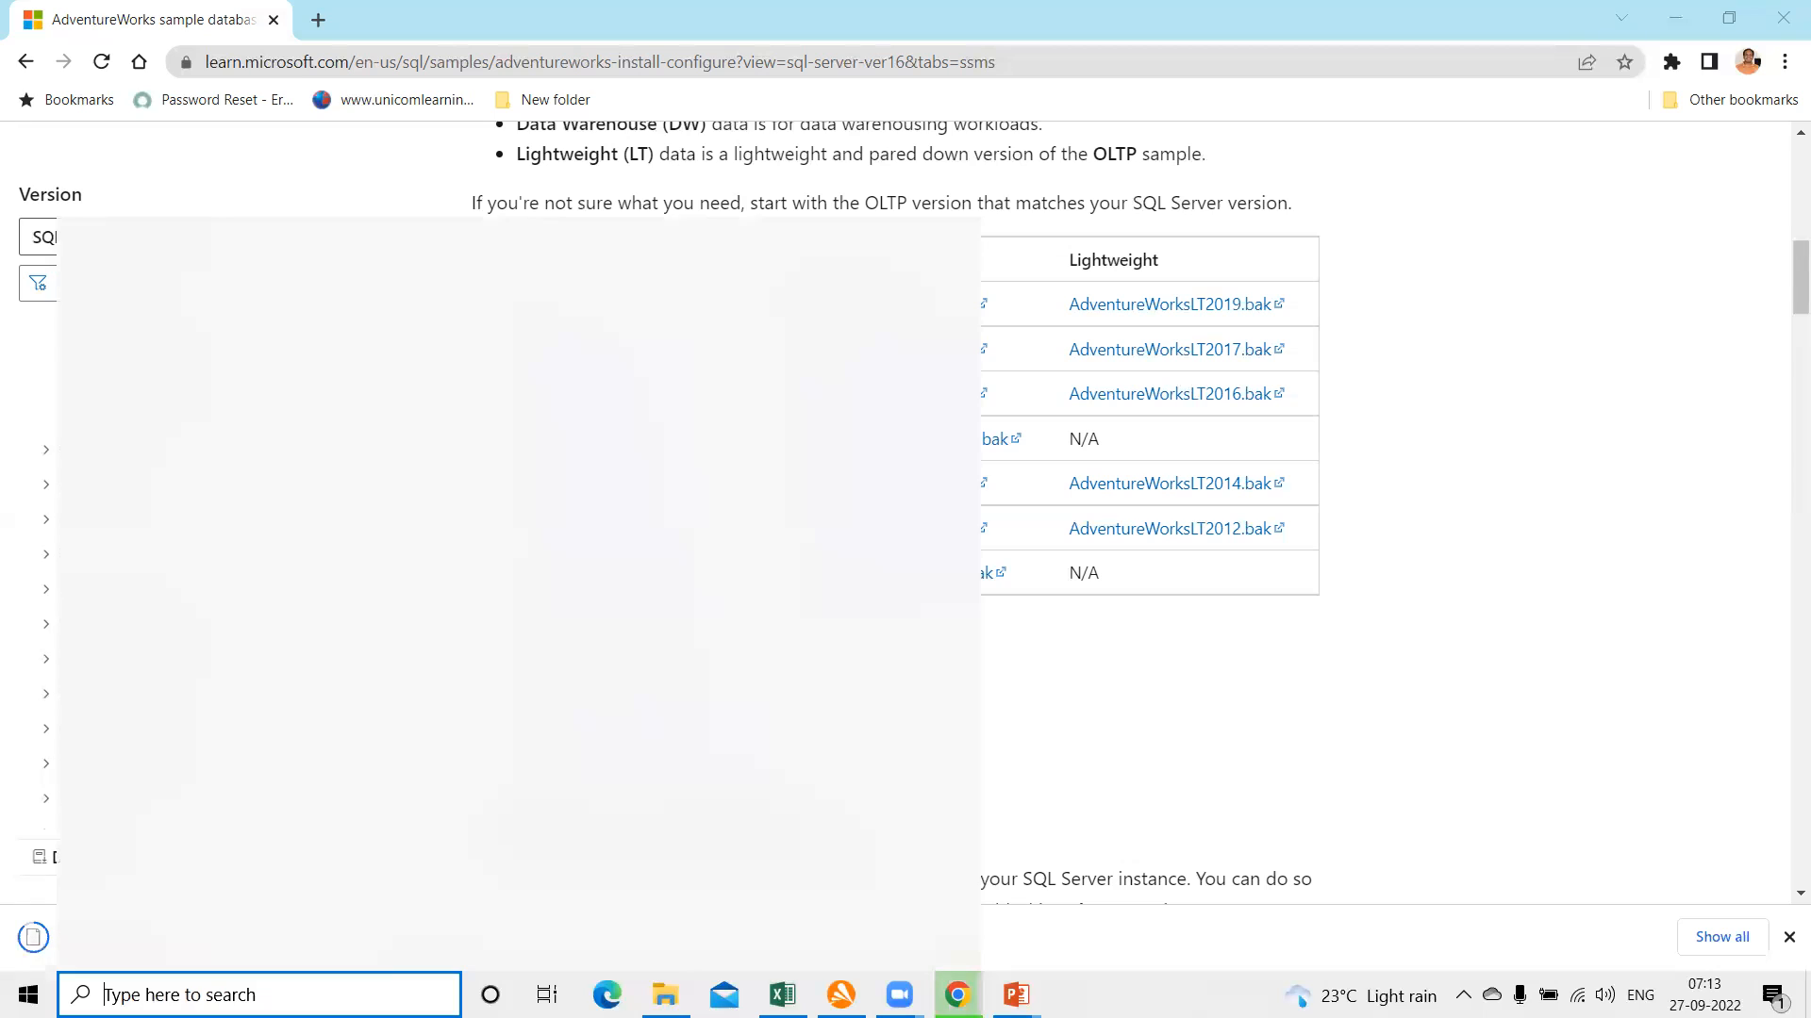
pyautogui.write('ma')
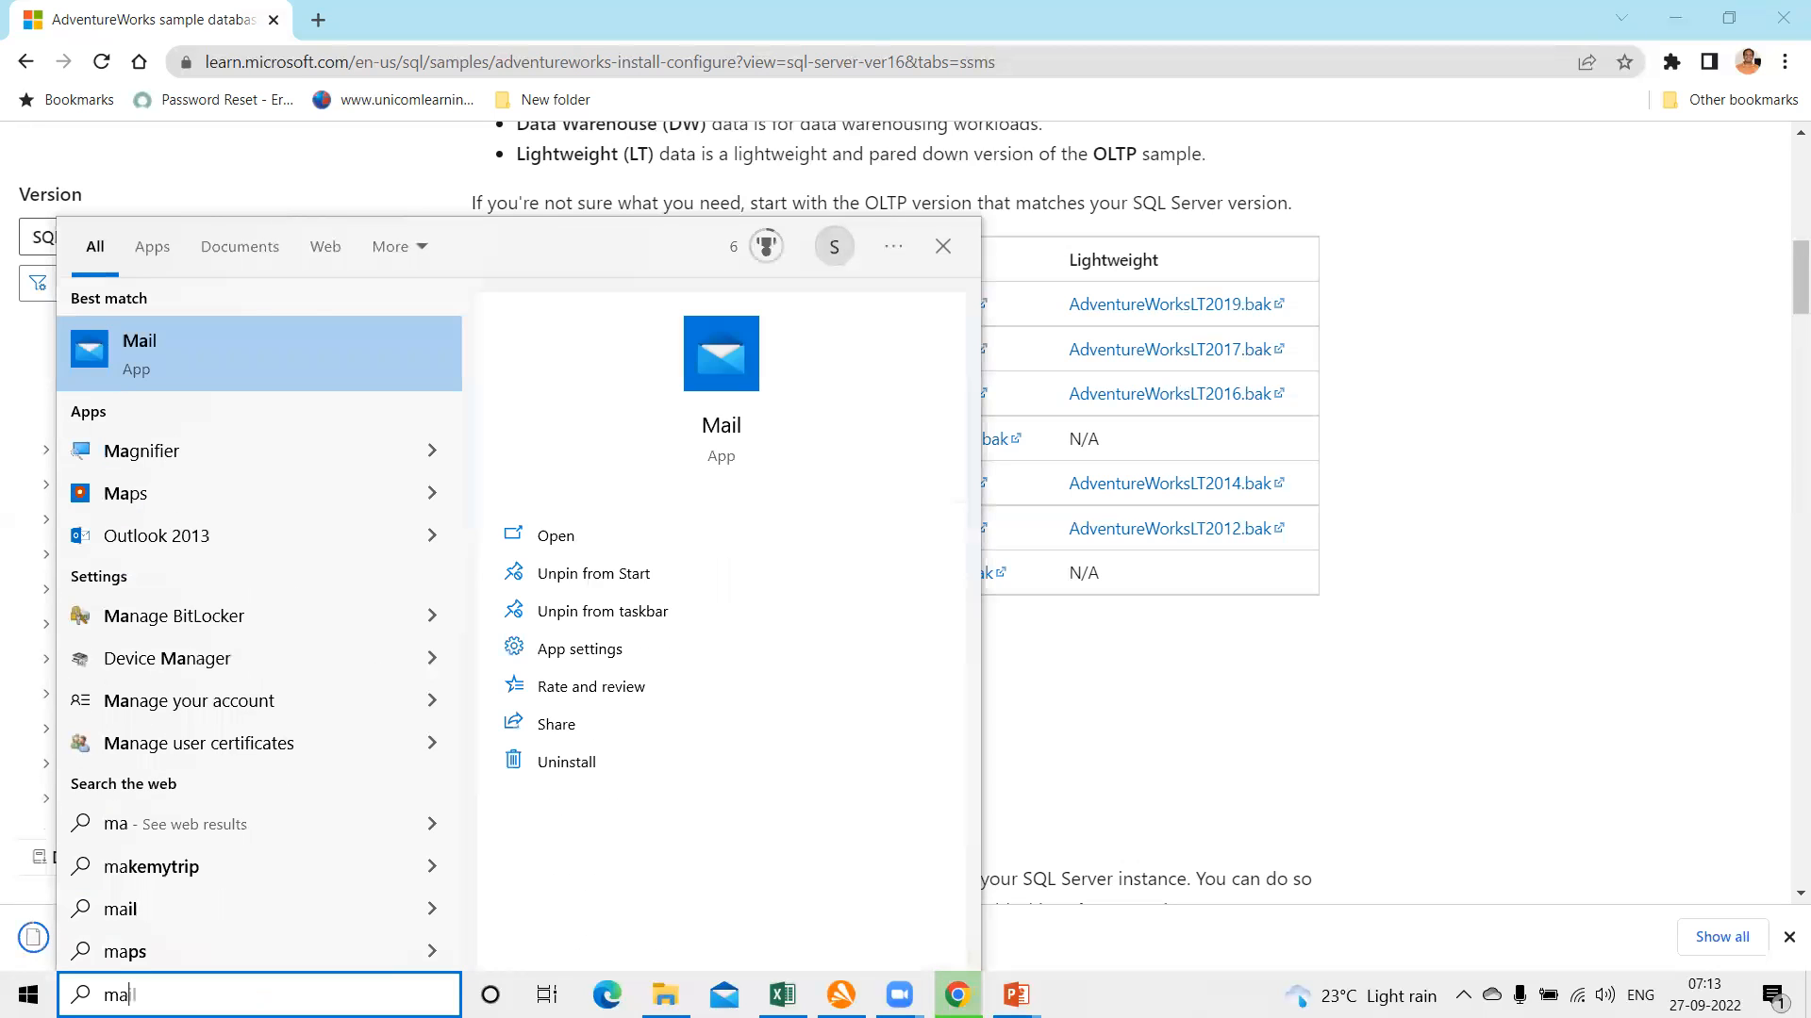
pyautogui.write('na')
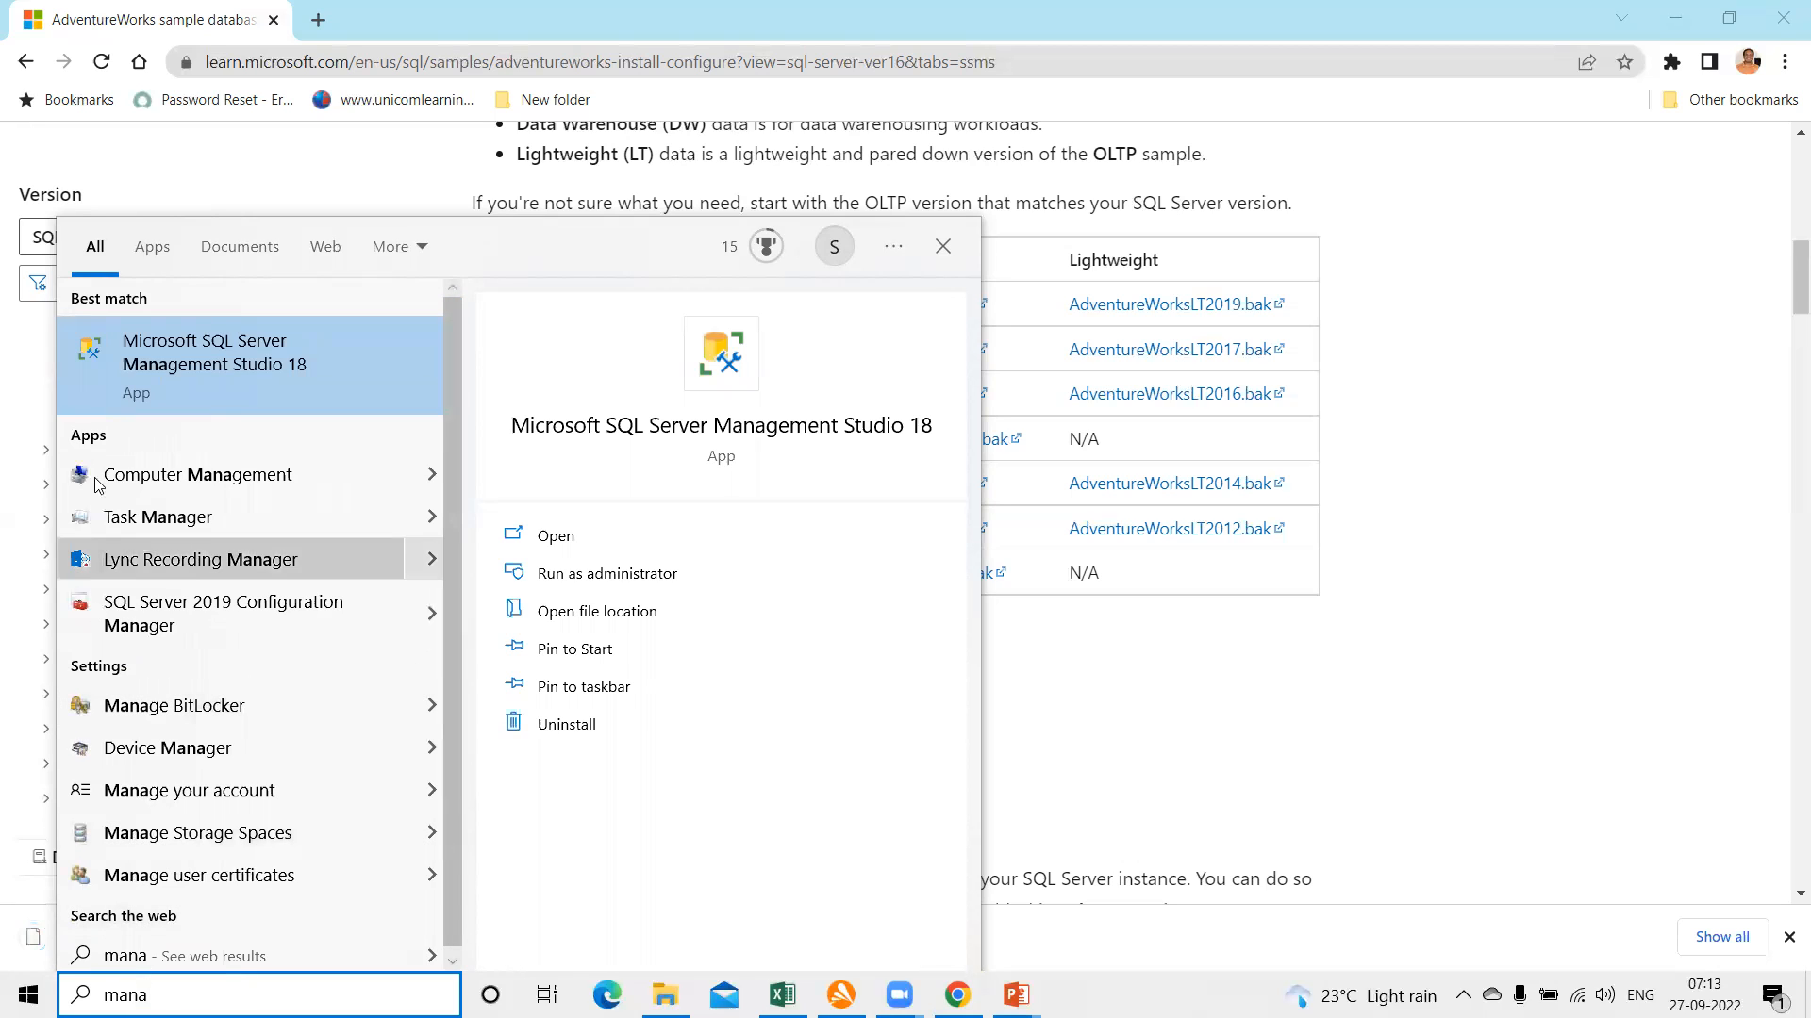
pyautogui.click(230, 342)
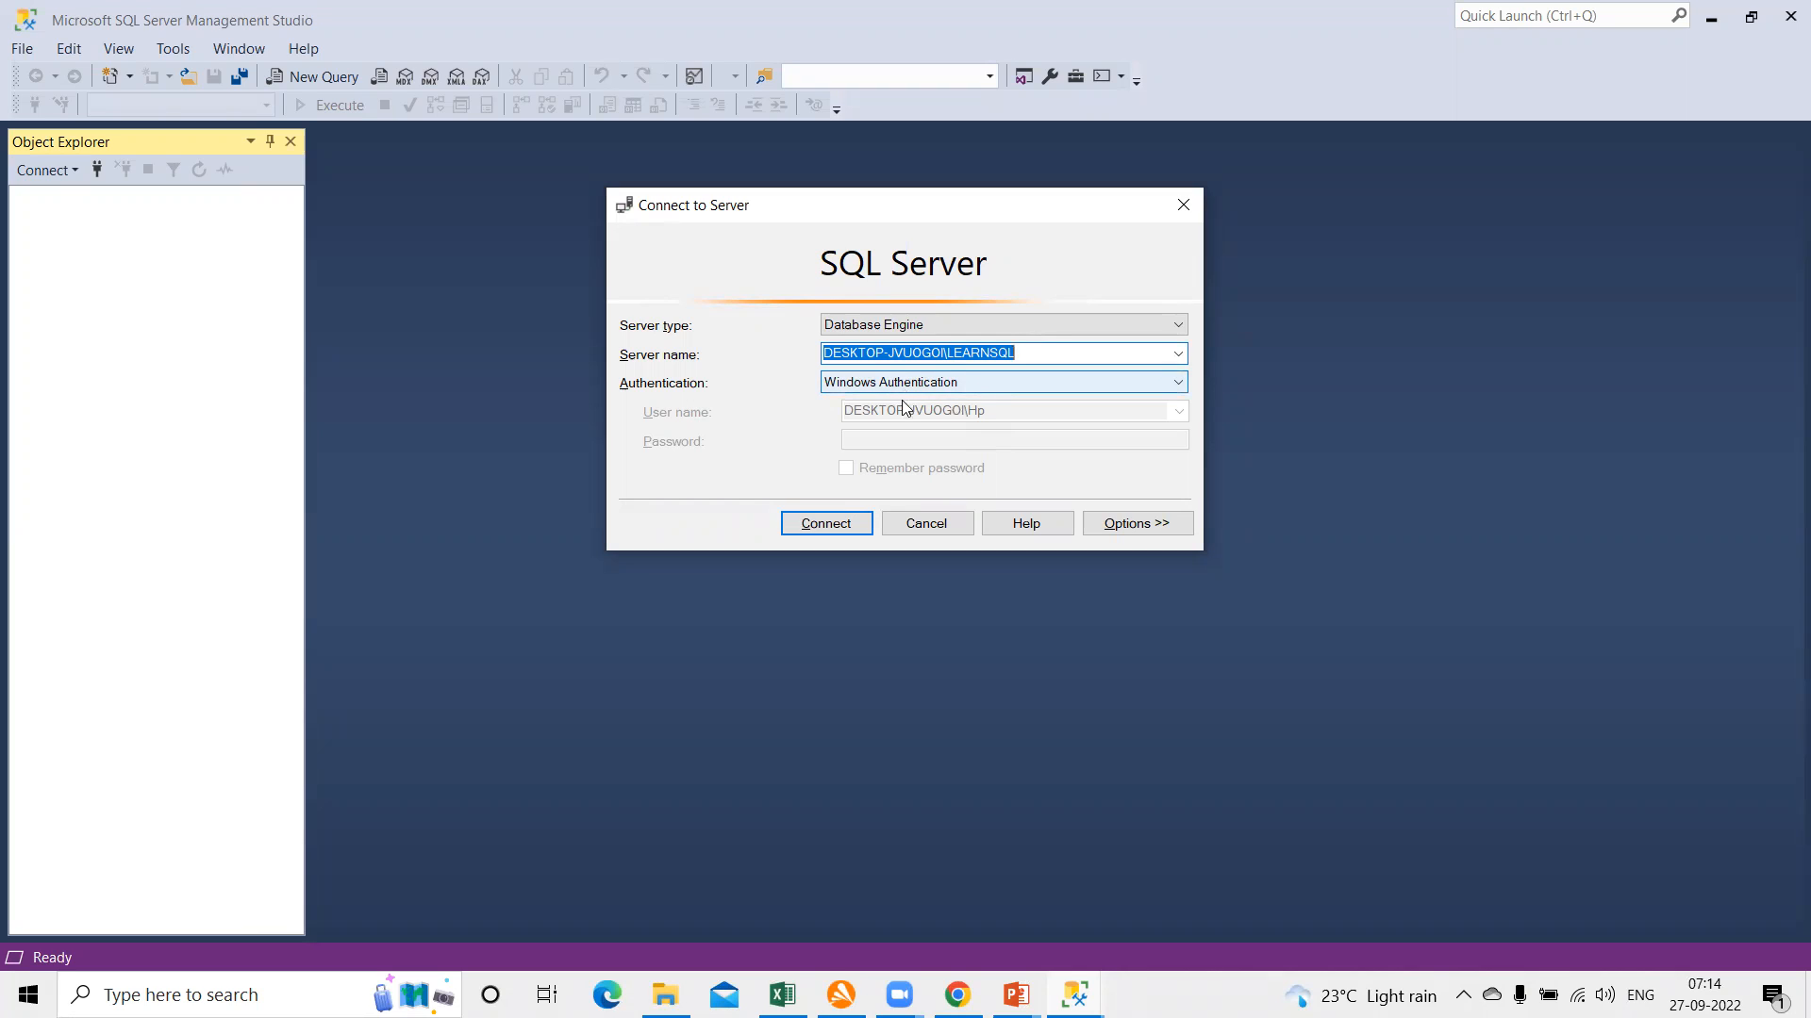
pyautogui.click(826, 526)
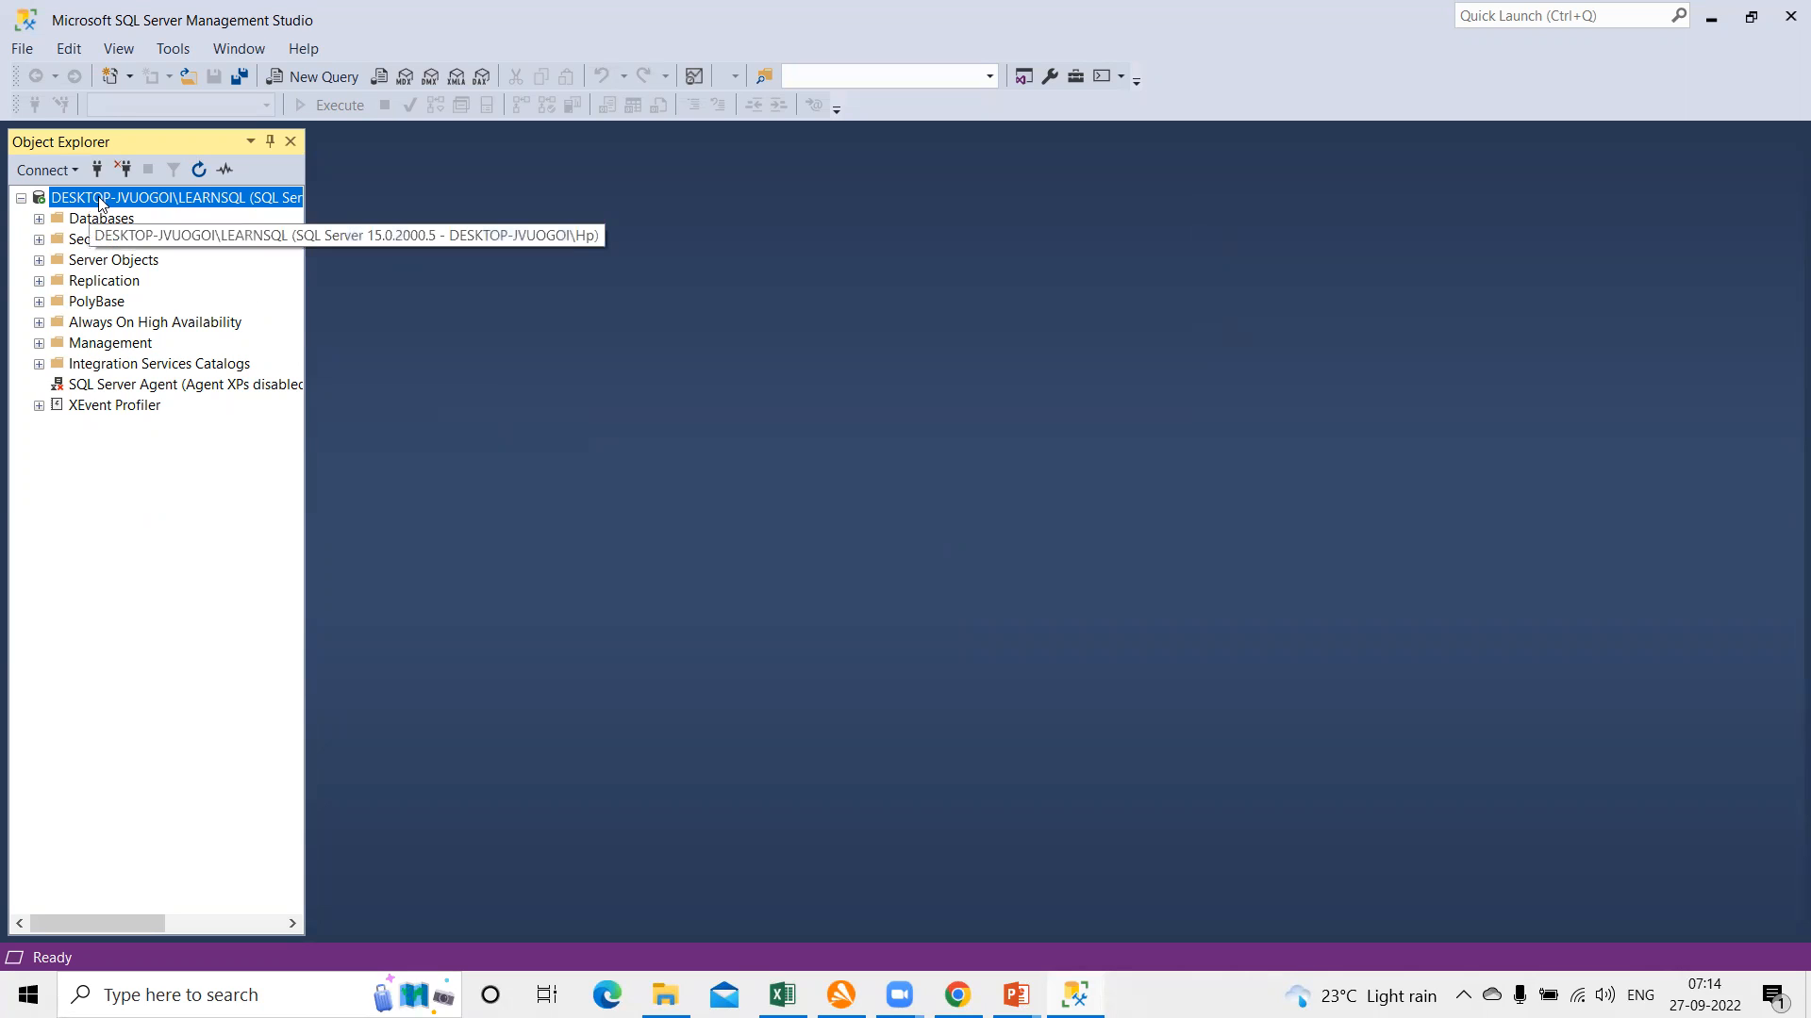
# Step: Start a database restore with a device as the source and open the browser for adding a backup file
pyautogui.click(38, 218)
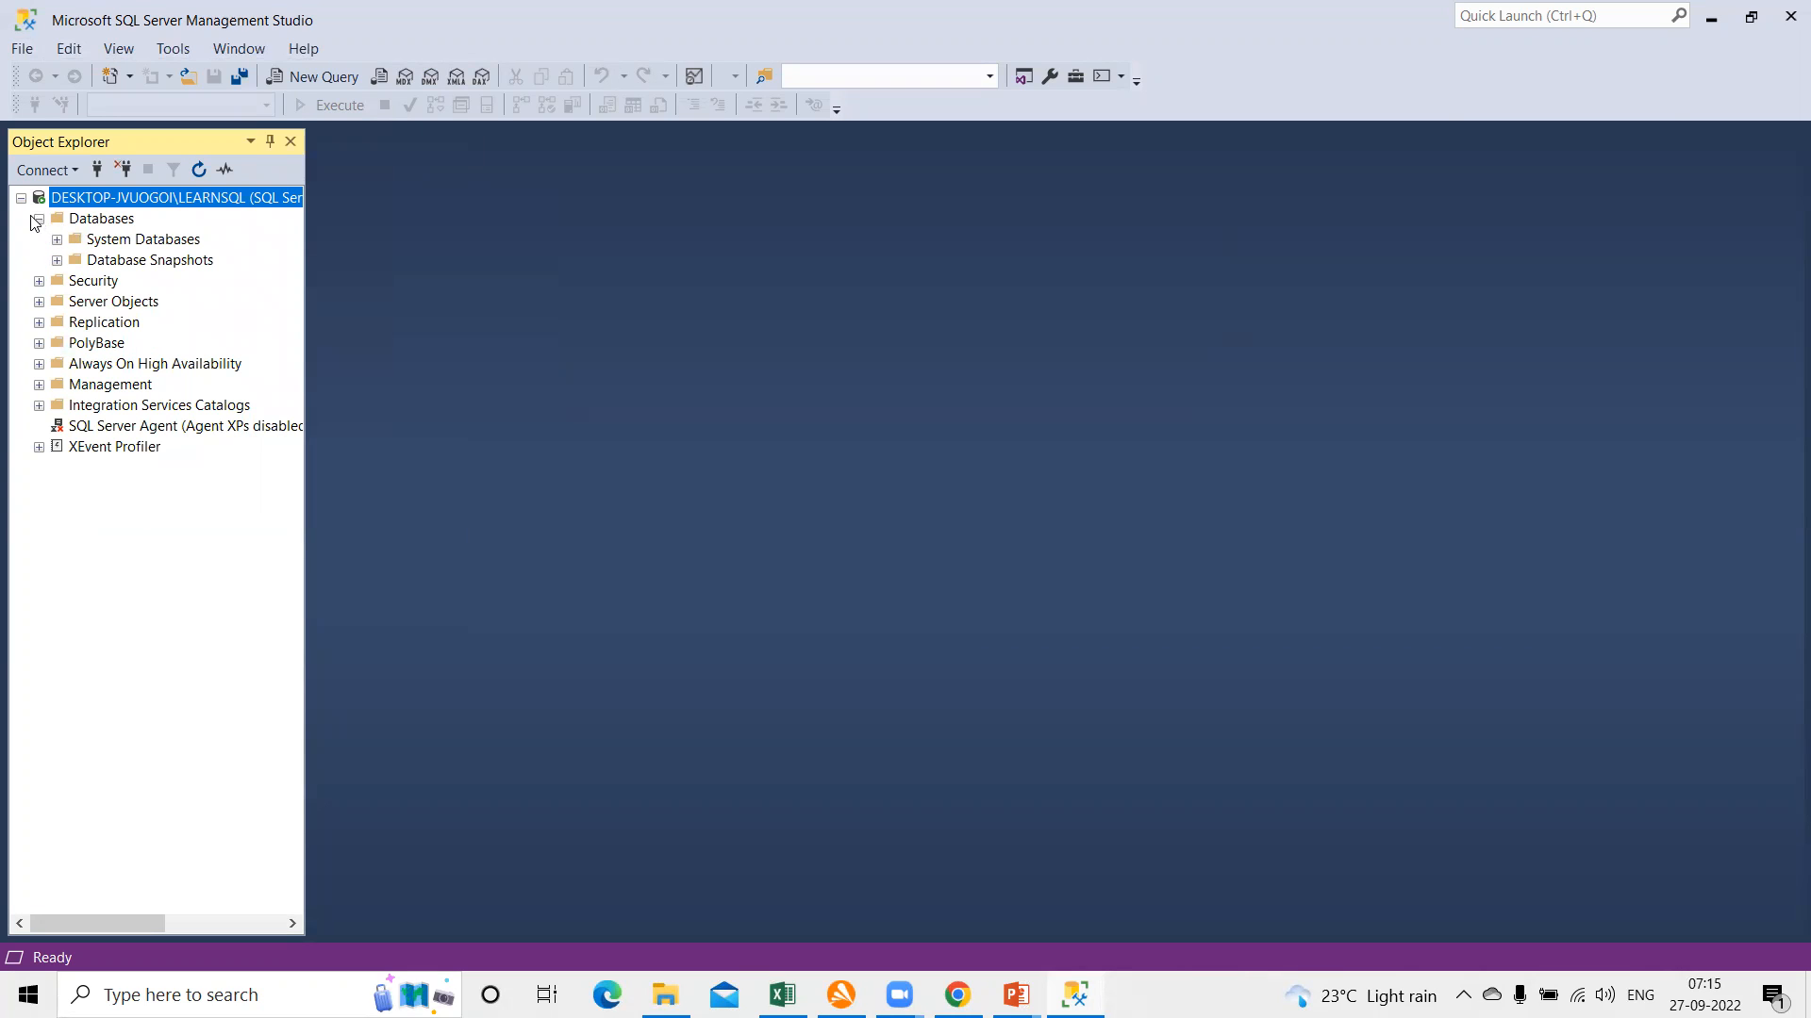
pyautogui.rightClick(92, 221)
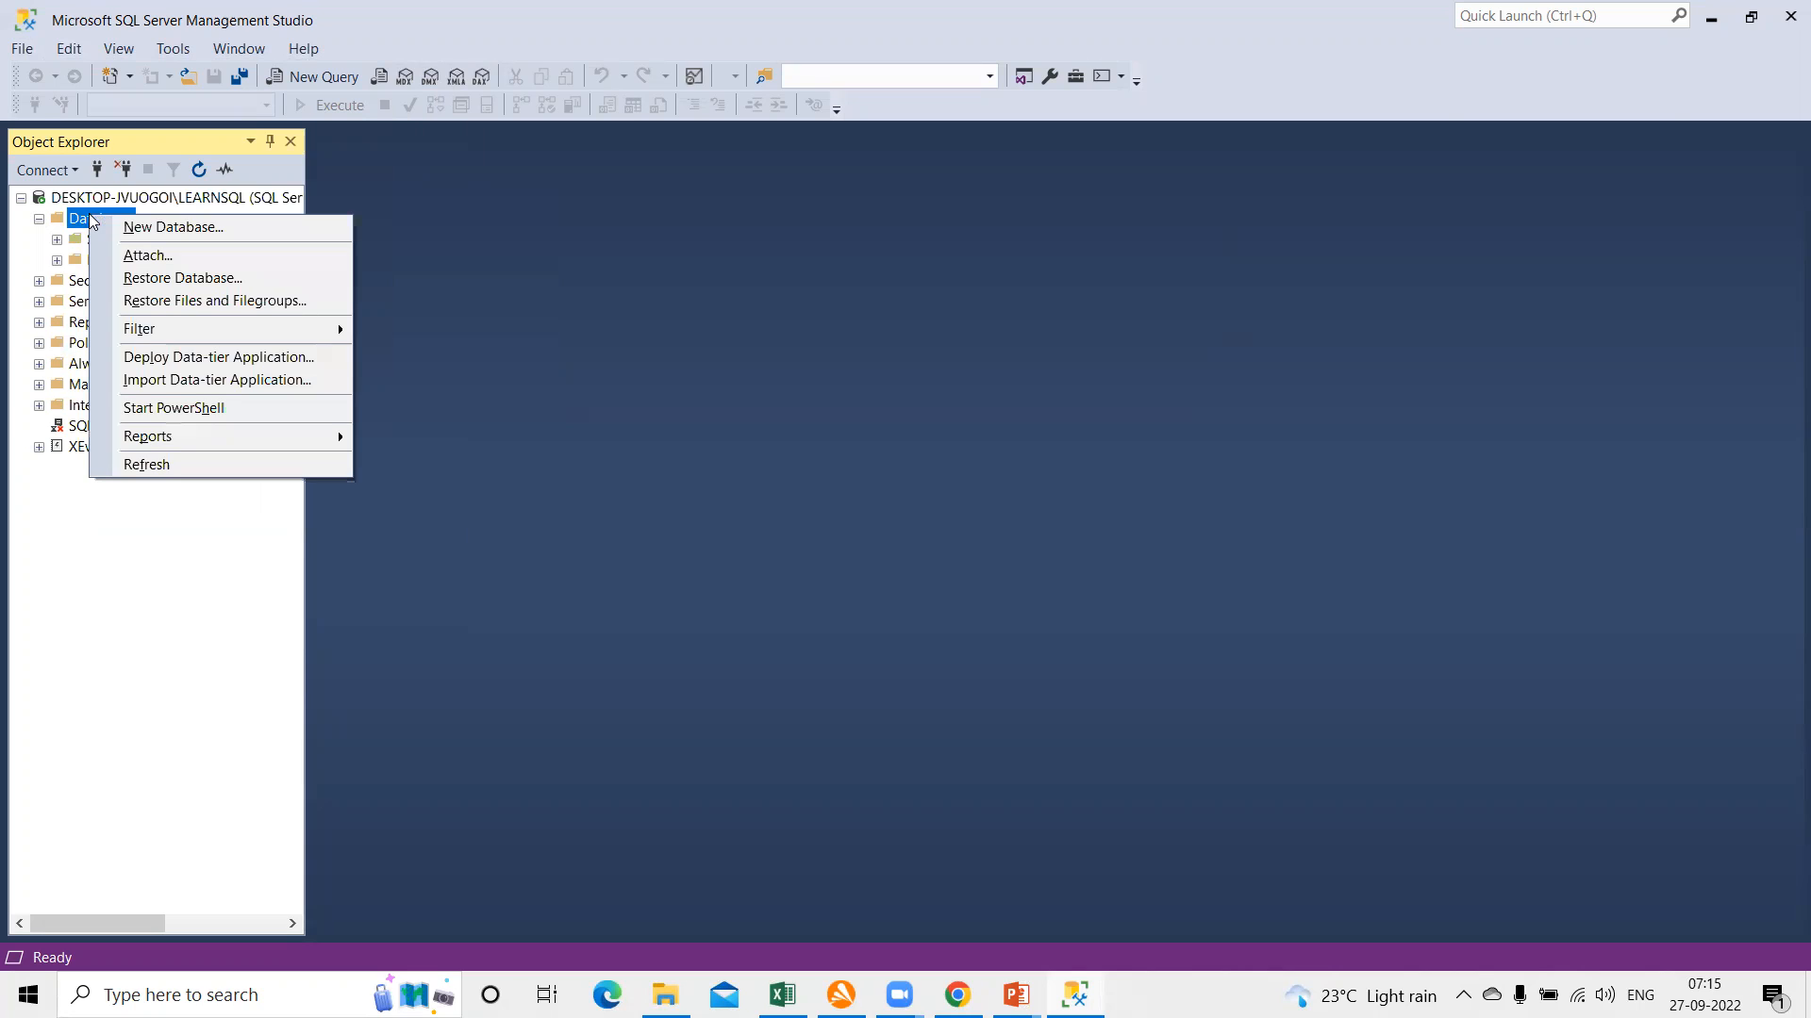
pyautogui.click(187, 287)
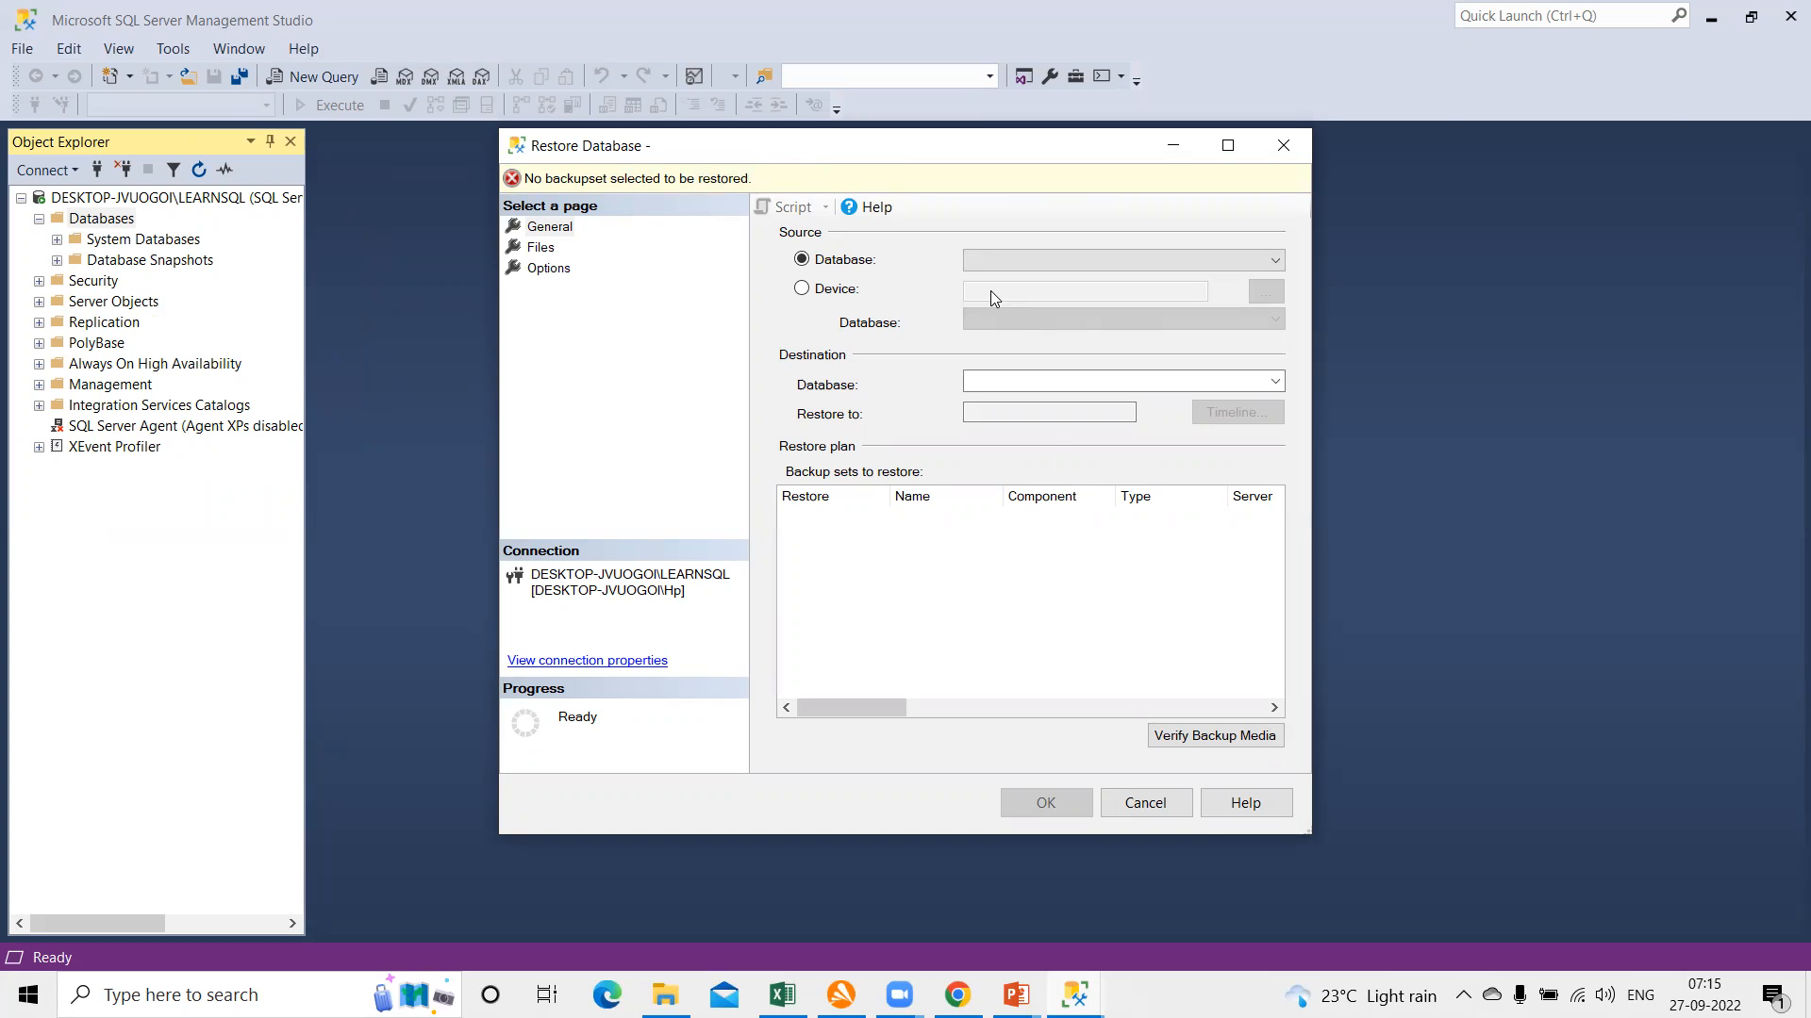
pyautogui.click(820, 293)
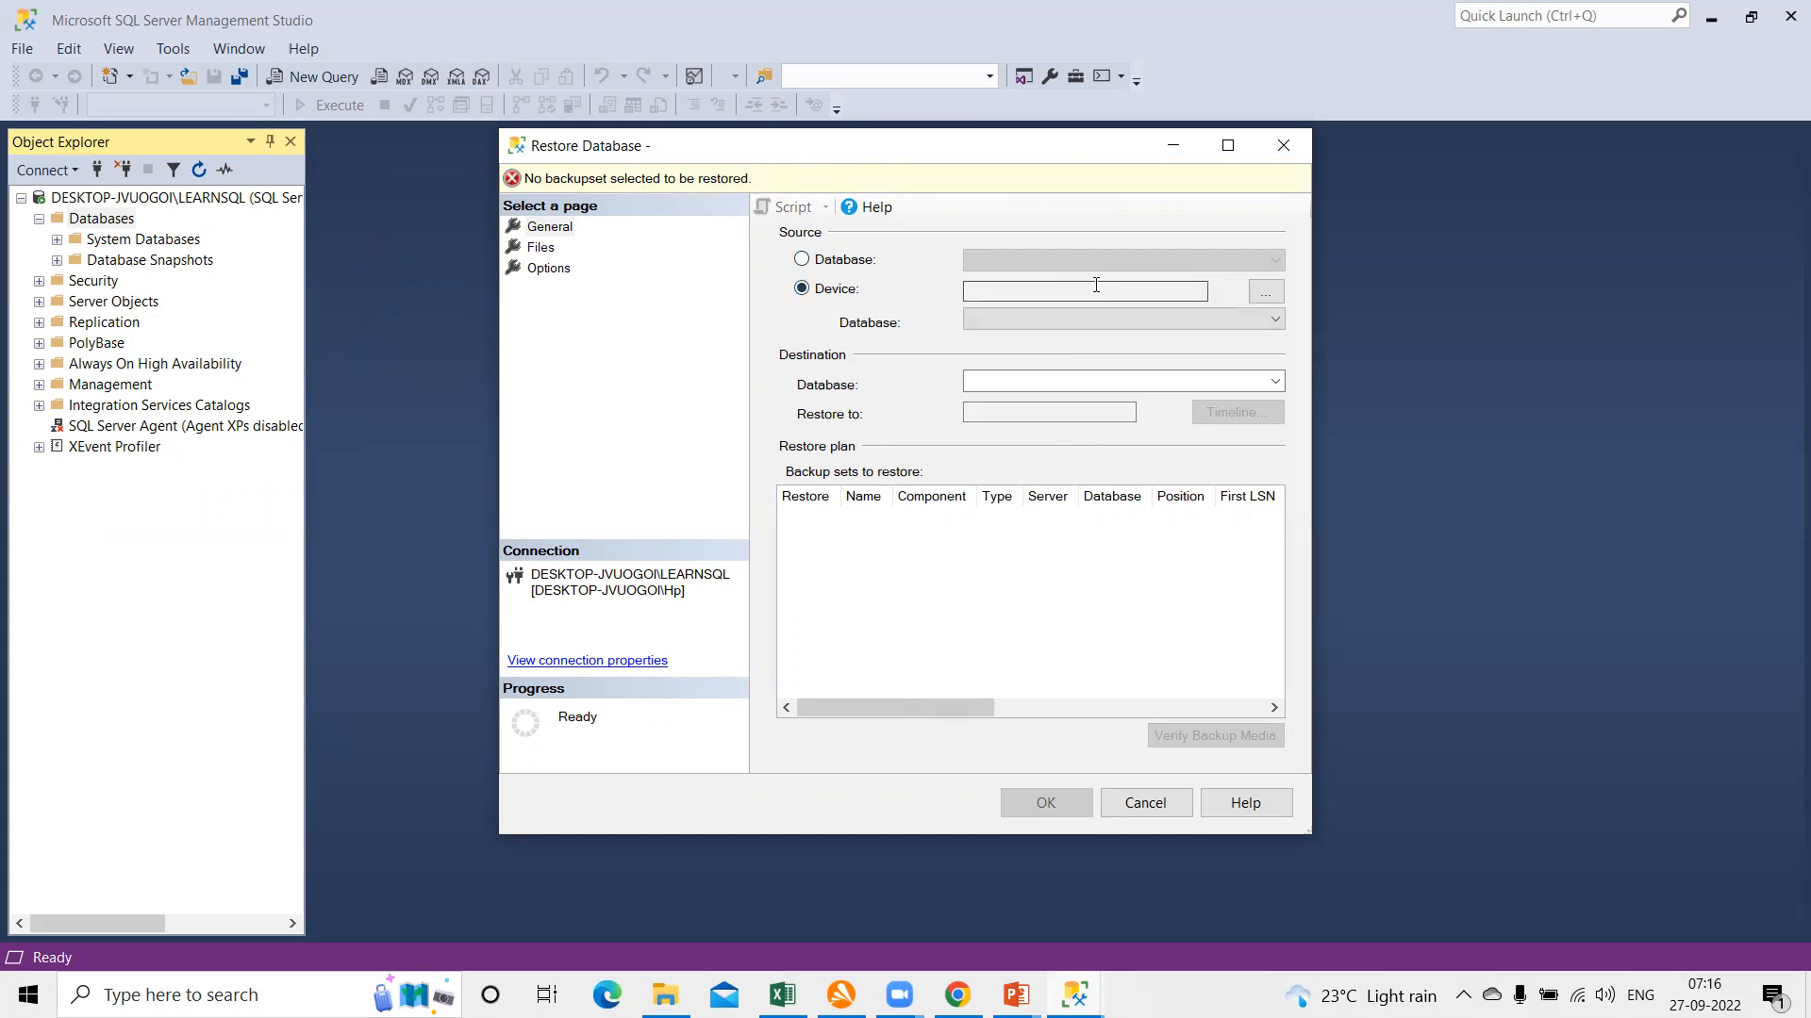
pyautogui.click(1266, 293)
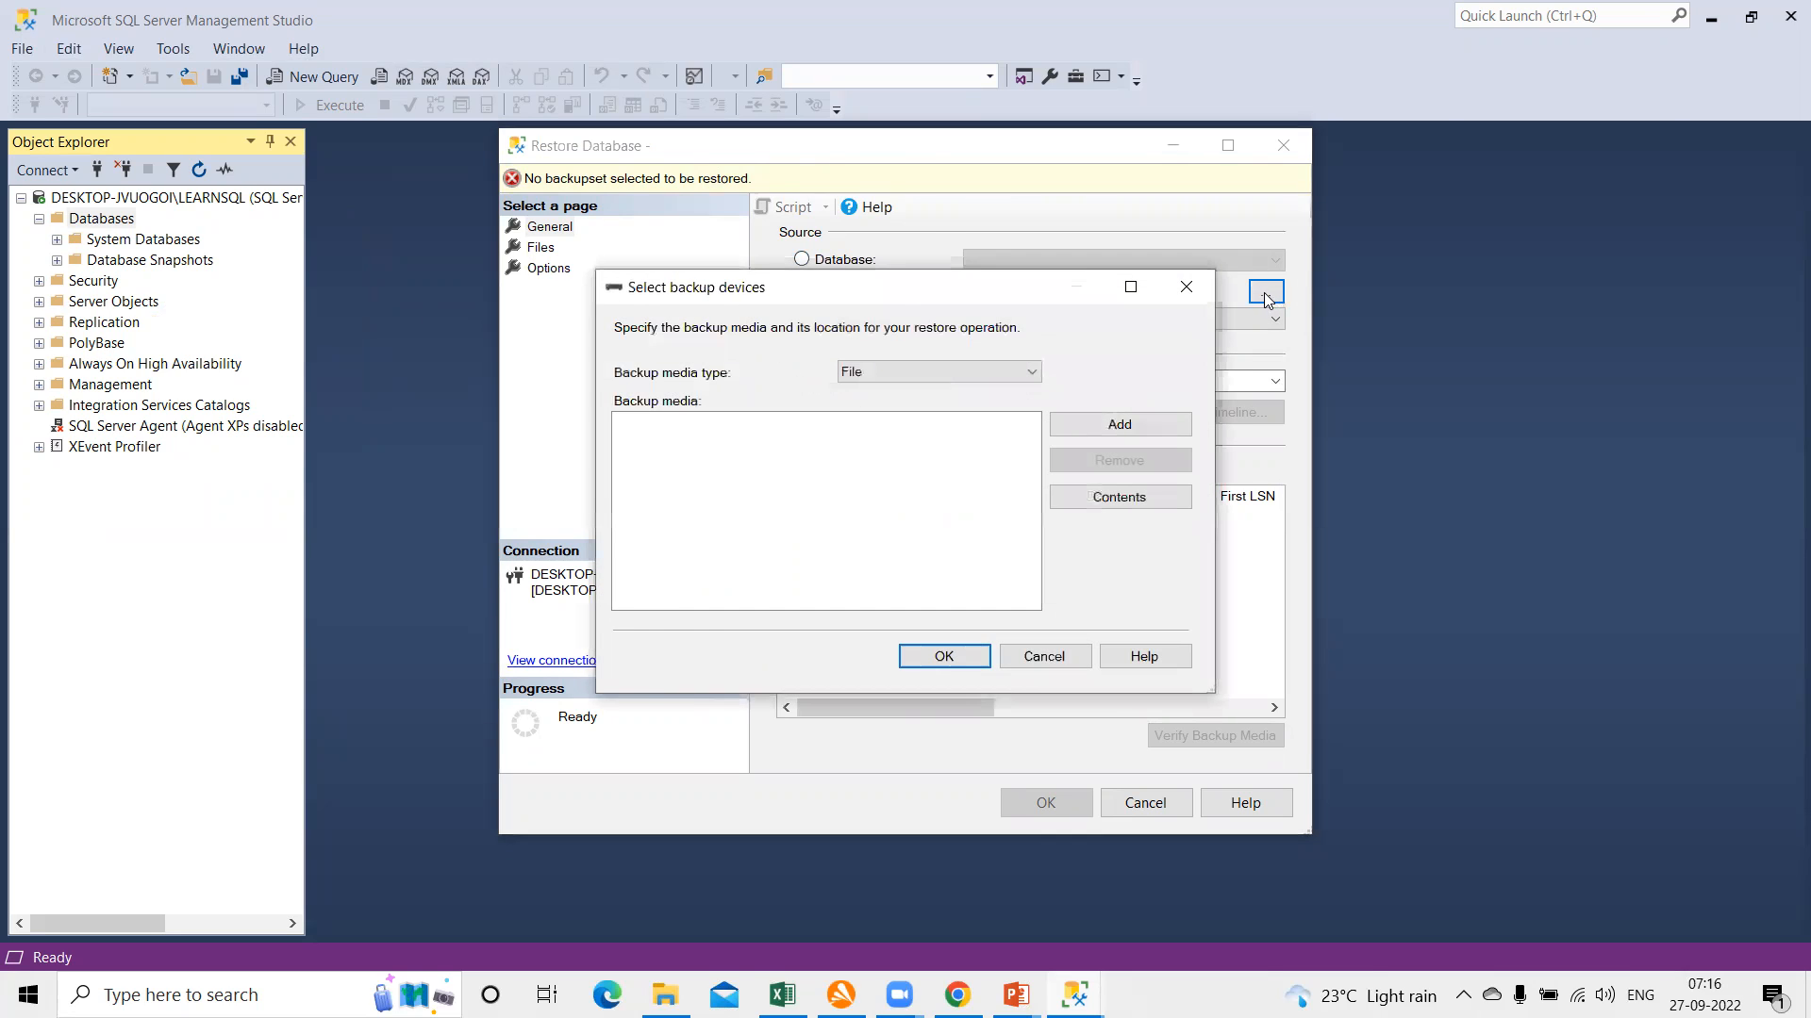
pyautogui.click(1117, 421)
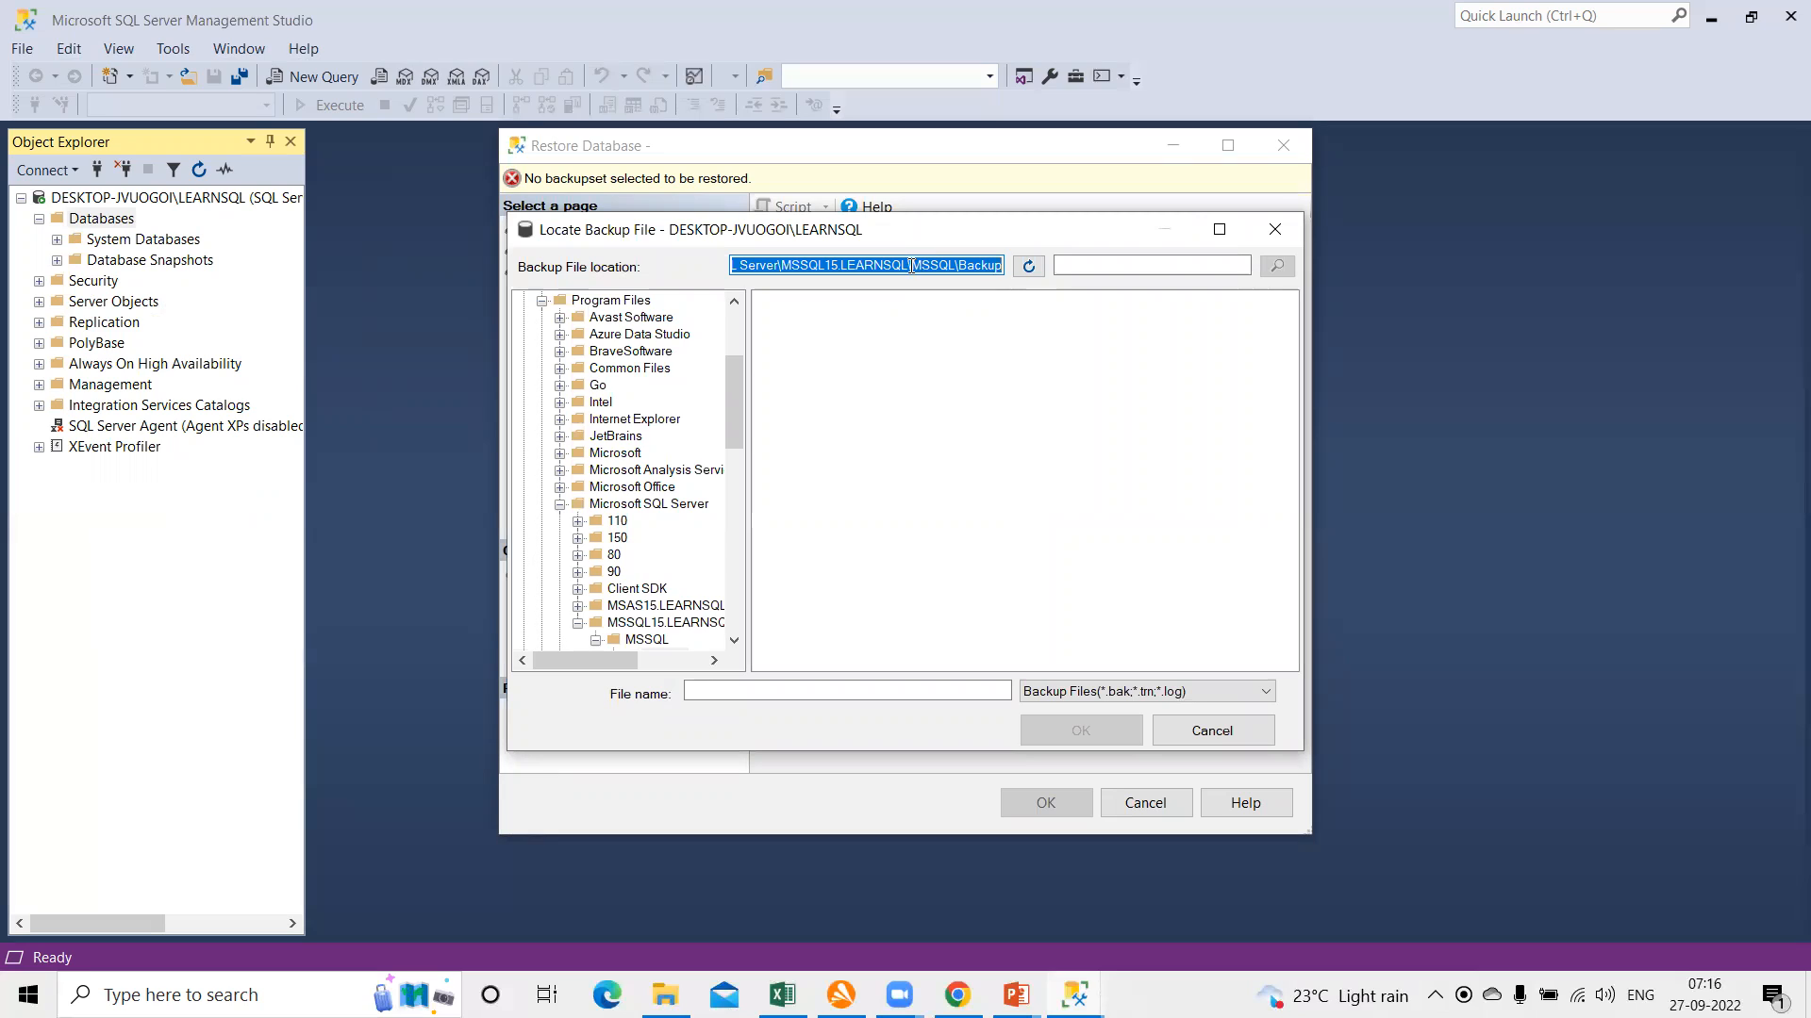
# Step: Copy the server's backup file location and open that folder in File Explorer, granting permanent access to it
pyautogui.click(911, 266)
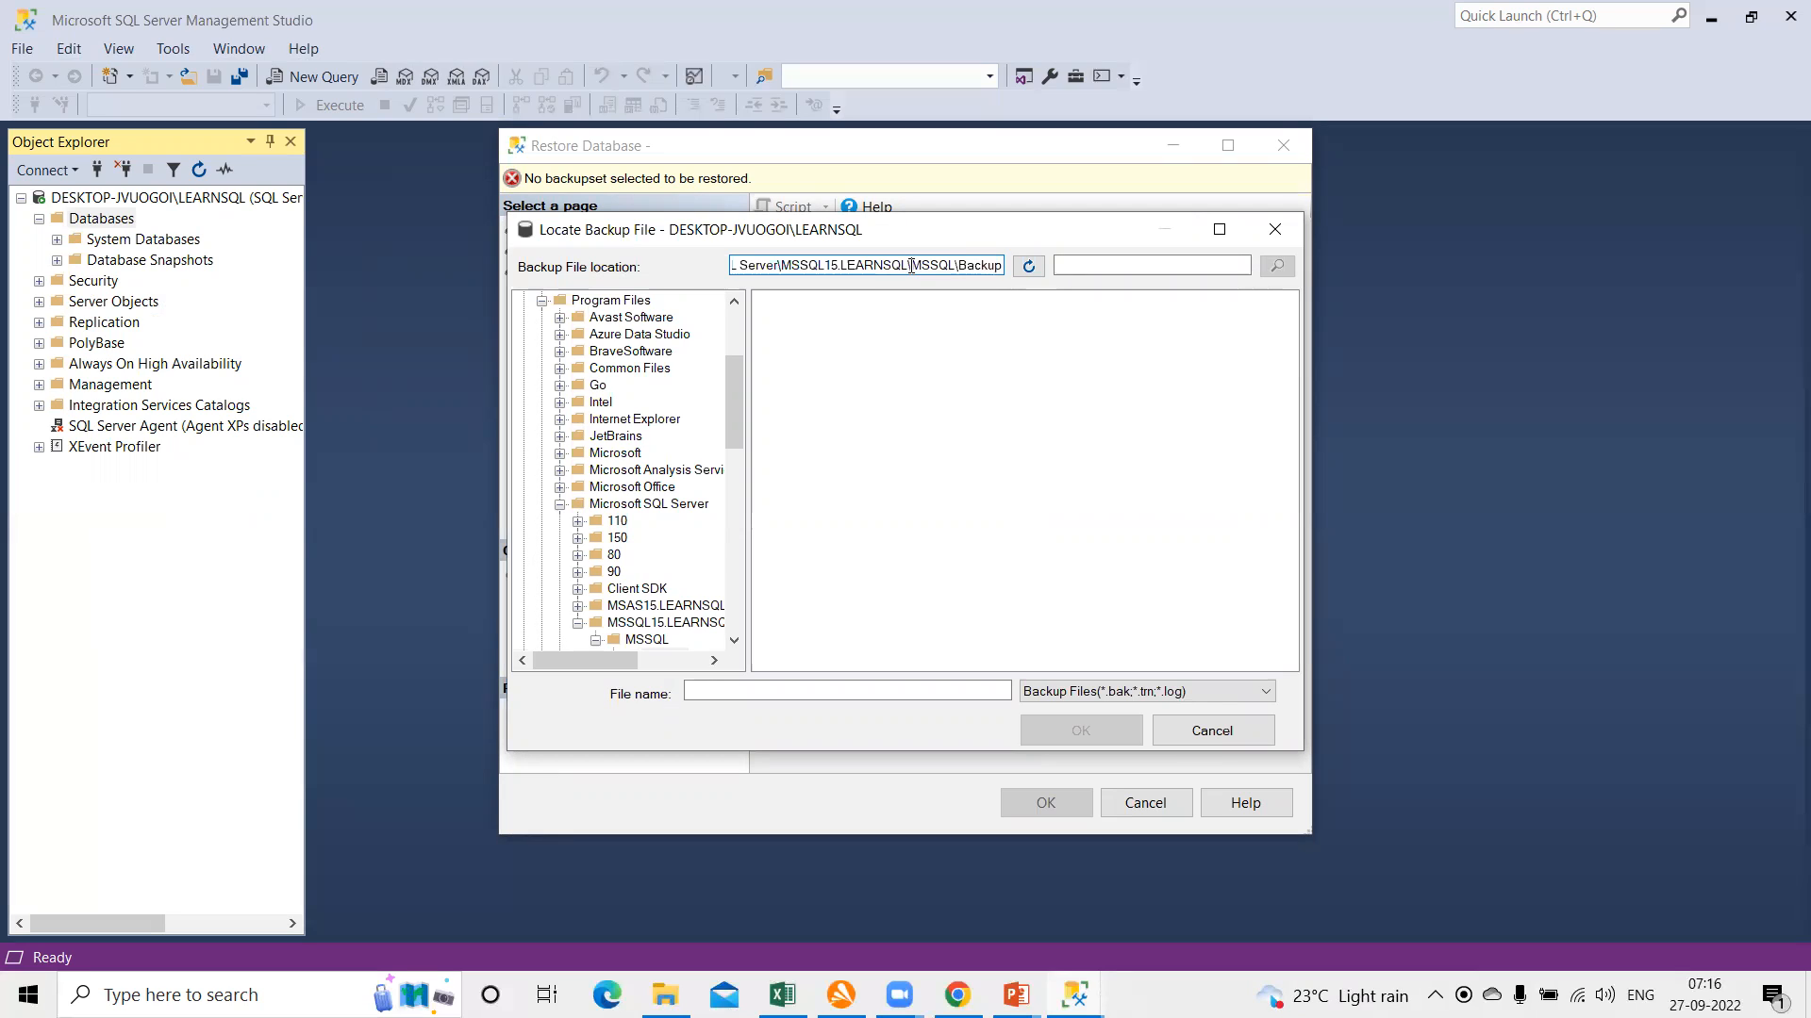
pyautogui.hotkey('ctrl', 'a')
pyautogui.hotkey('ctrl', 'c')
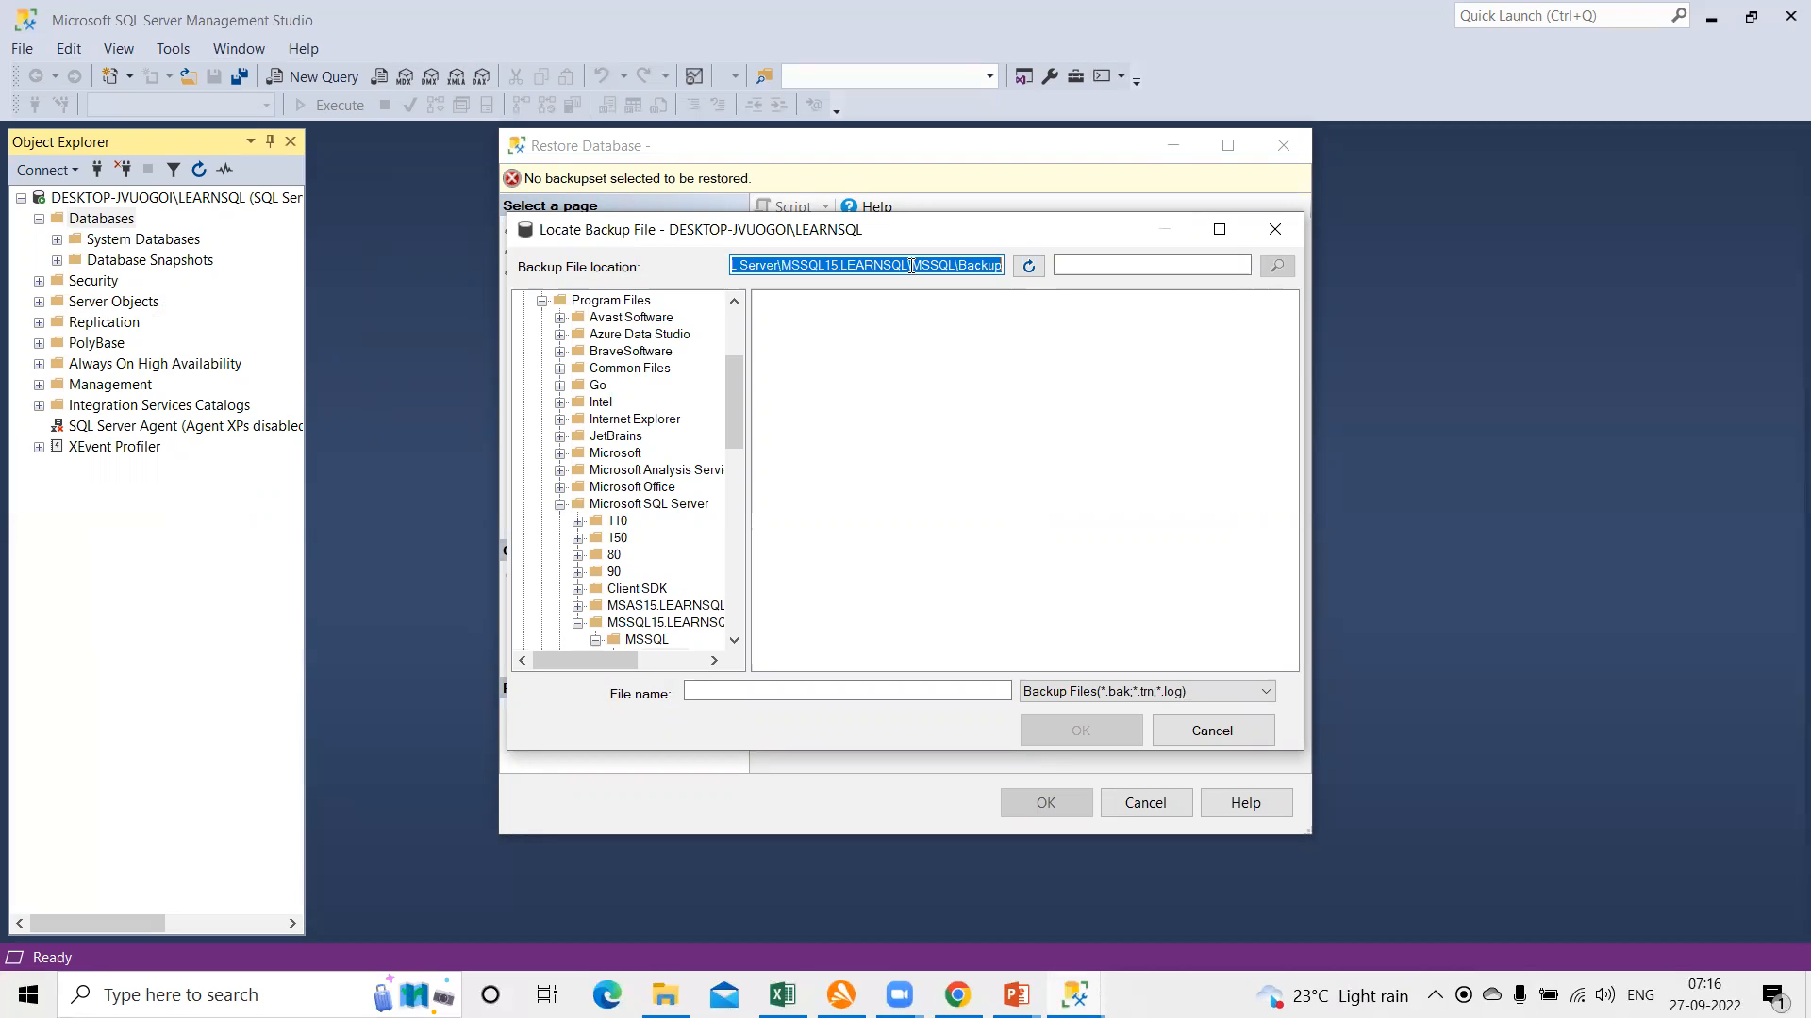
pyautogui.press('super+e')
pyautogui.click(907, 78)
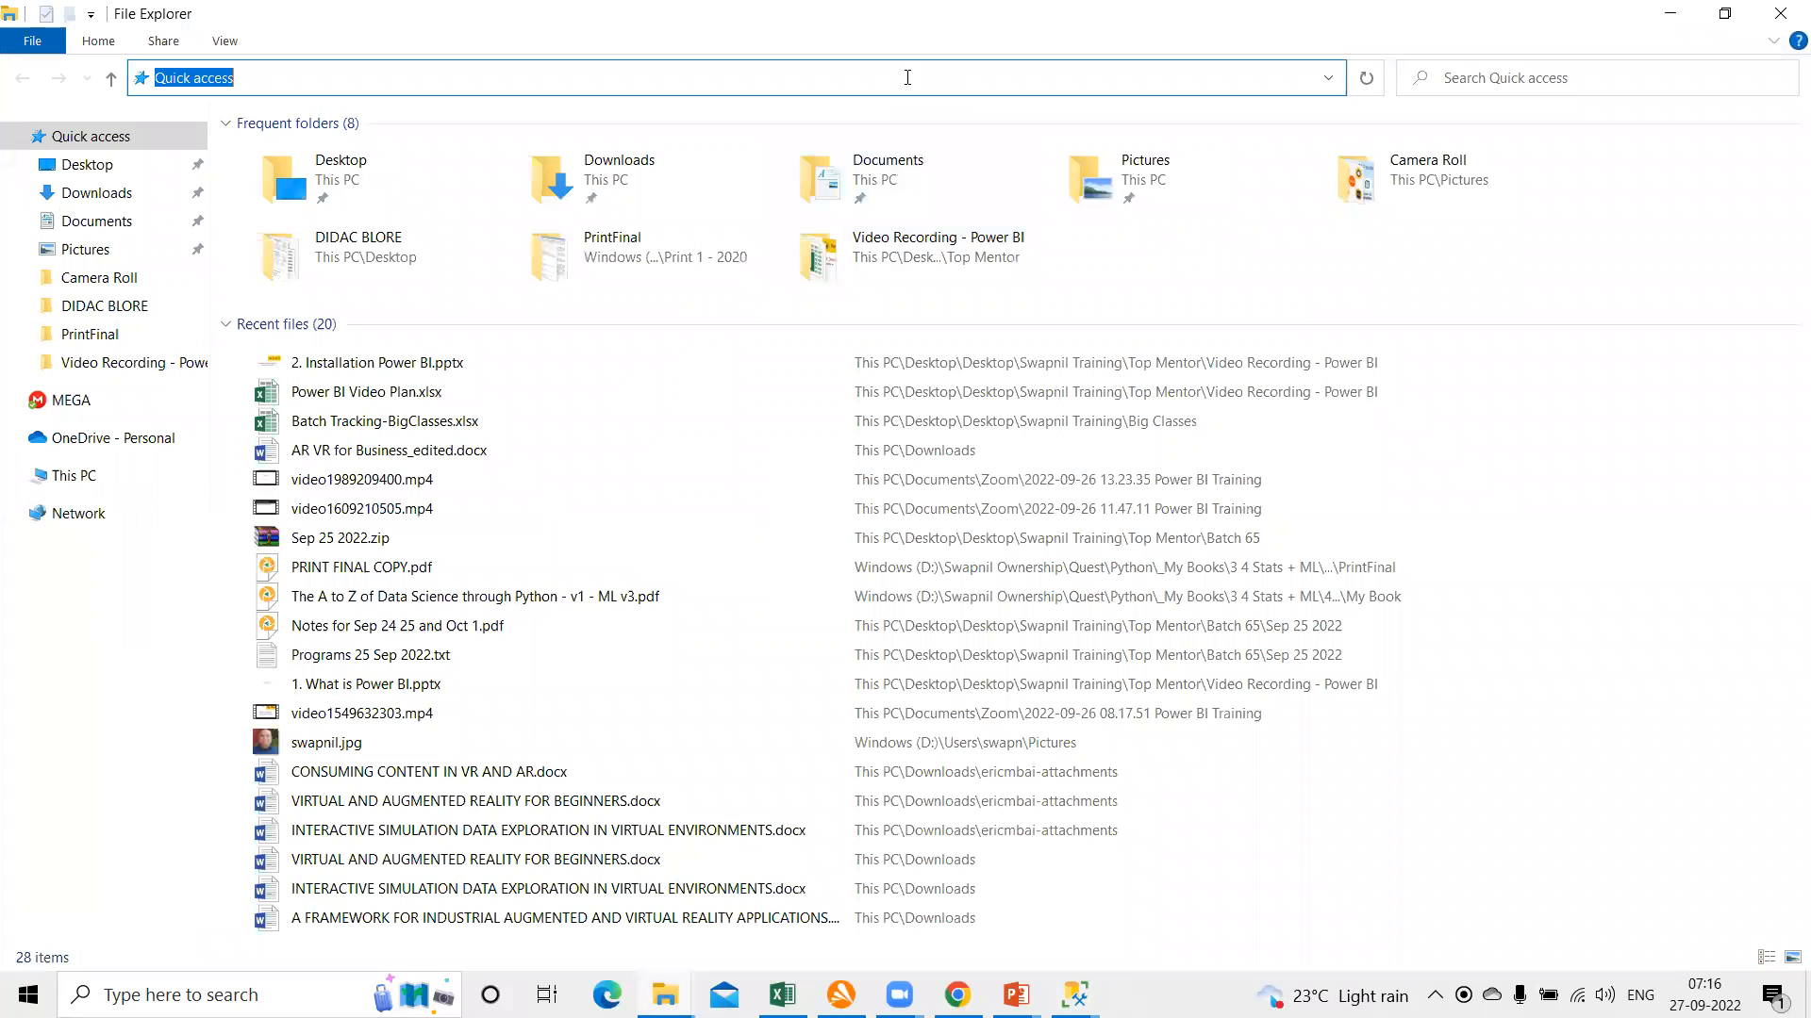
pyautogui.hotkey('ctrl', 'v')
pyautogui.press('Return')
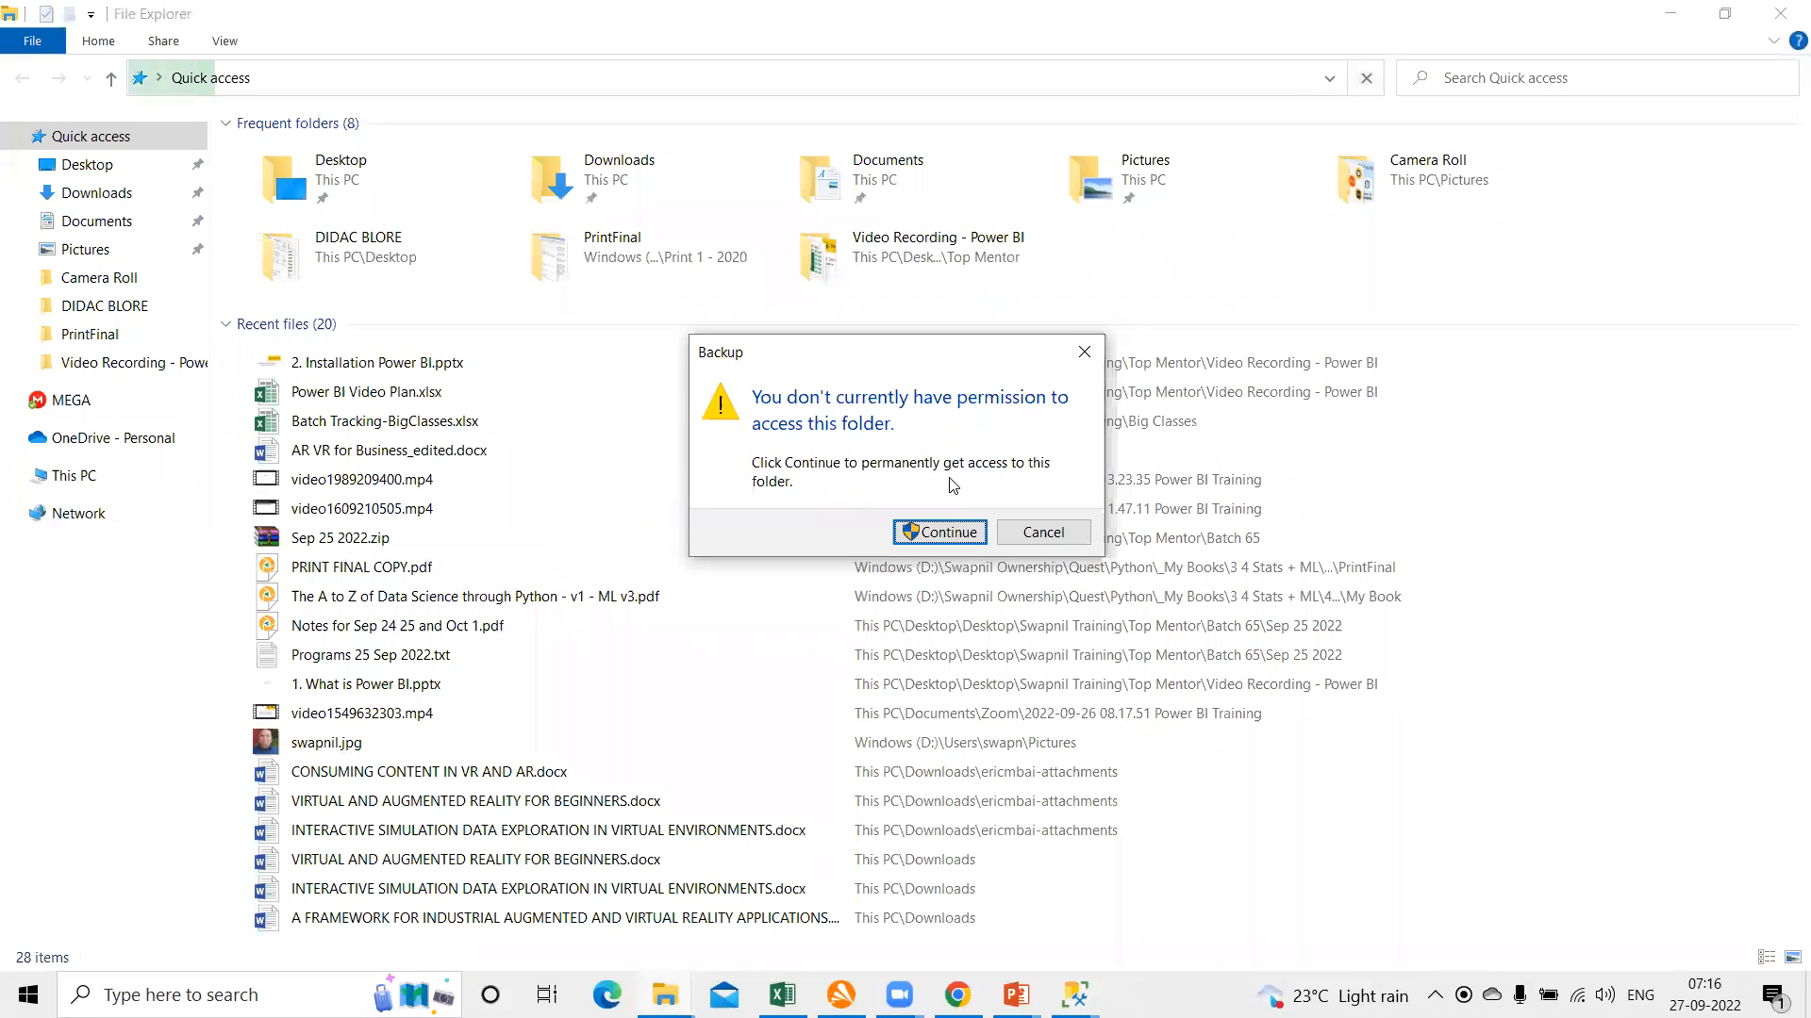
pyautogui.click(947, 534)
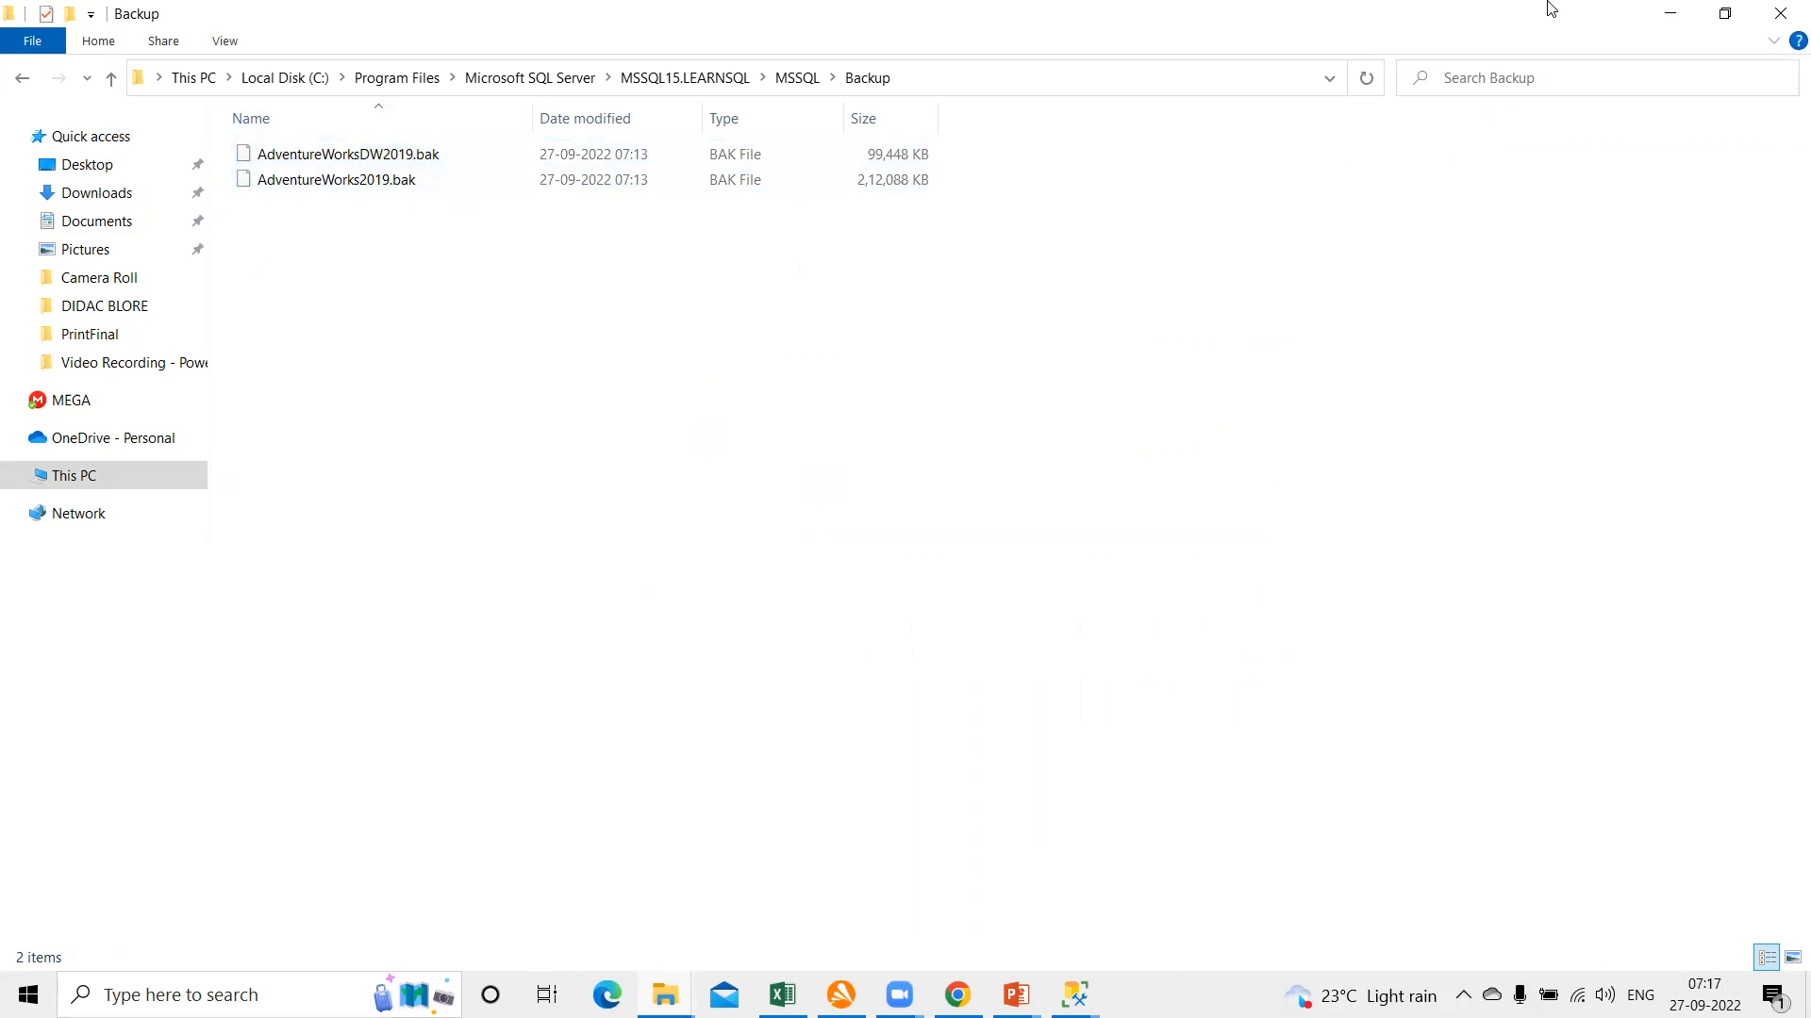
# Step: Return to SQL Server Management Studio, refresh the backup file list, and restore the AdventureWorks2019 database from AdventureWorks2019.bak
pyautogui.click(1075, 995)
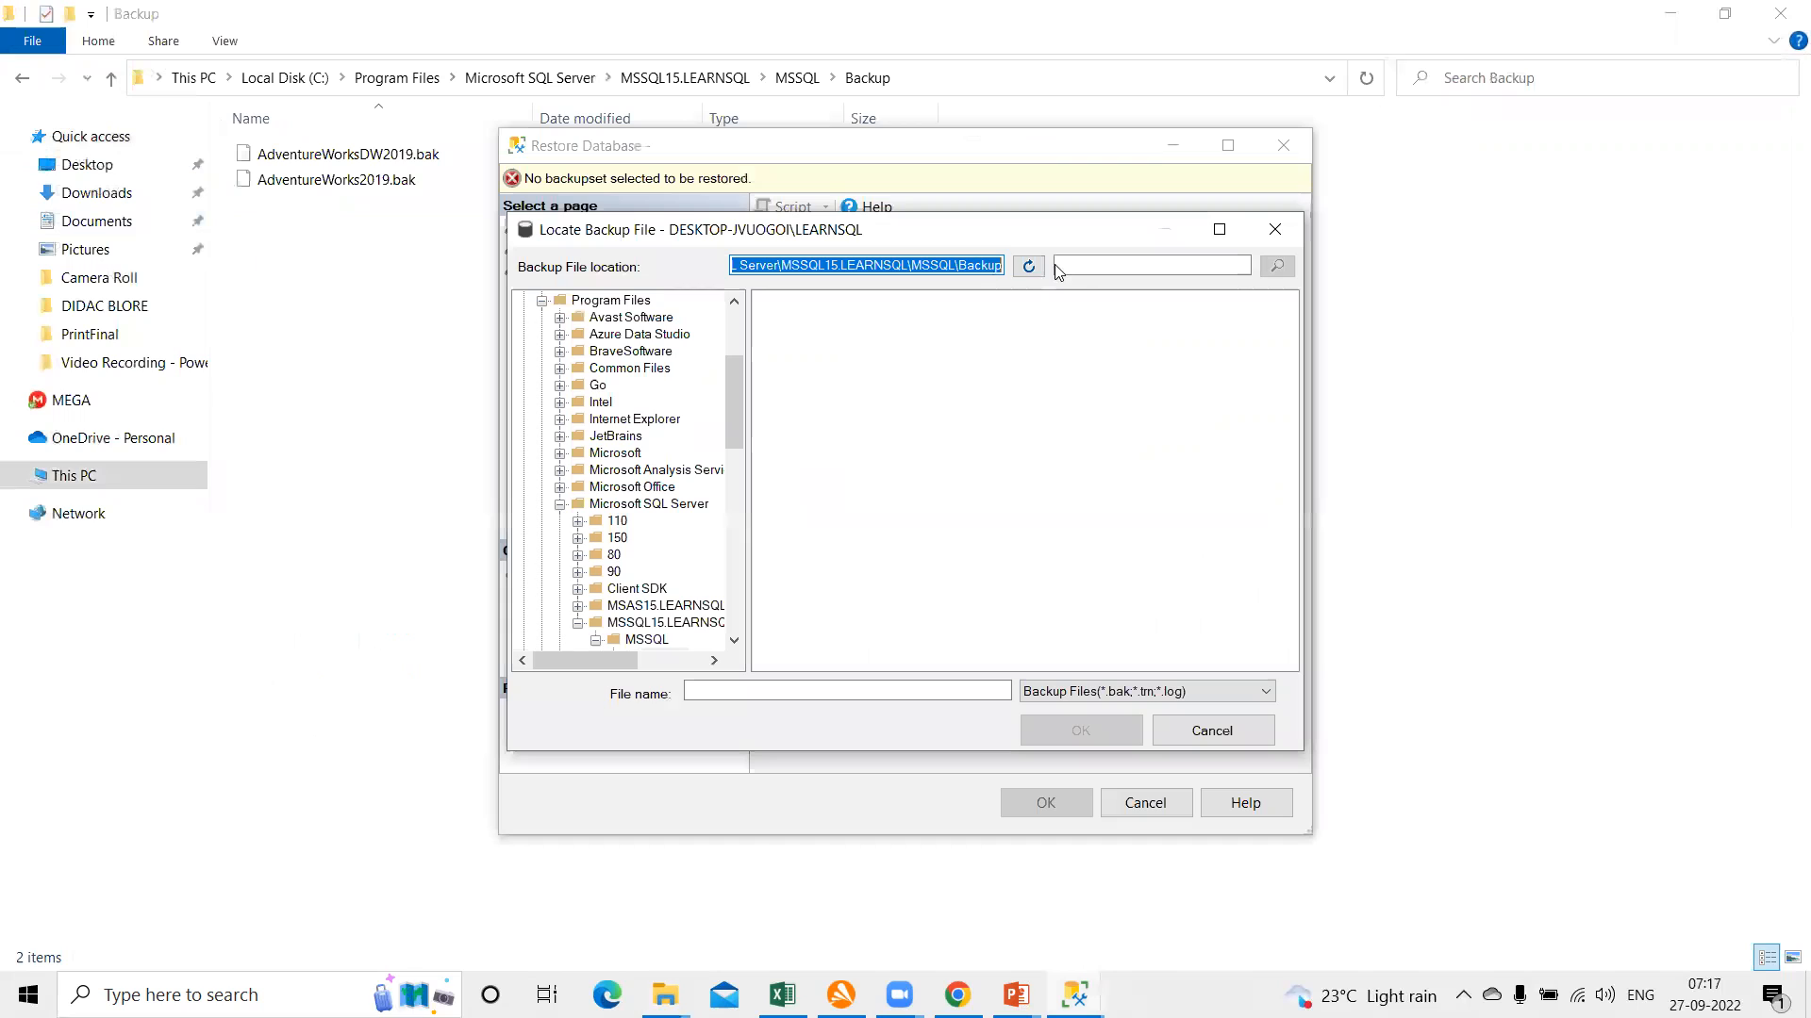
pyautogui.click(1028, 267)
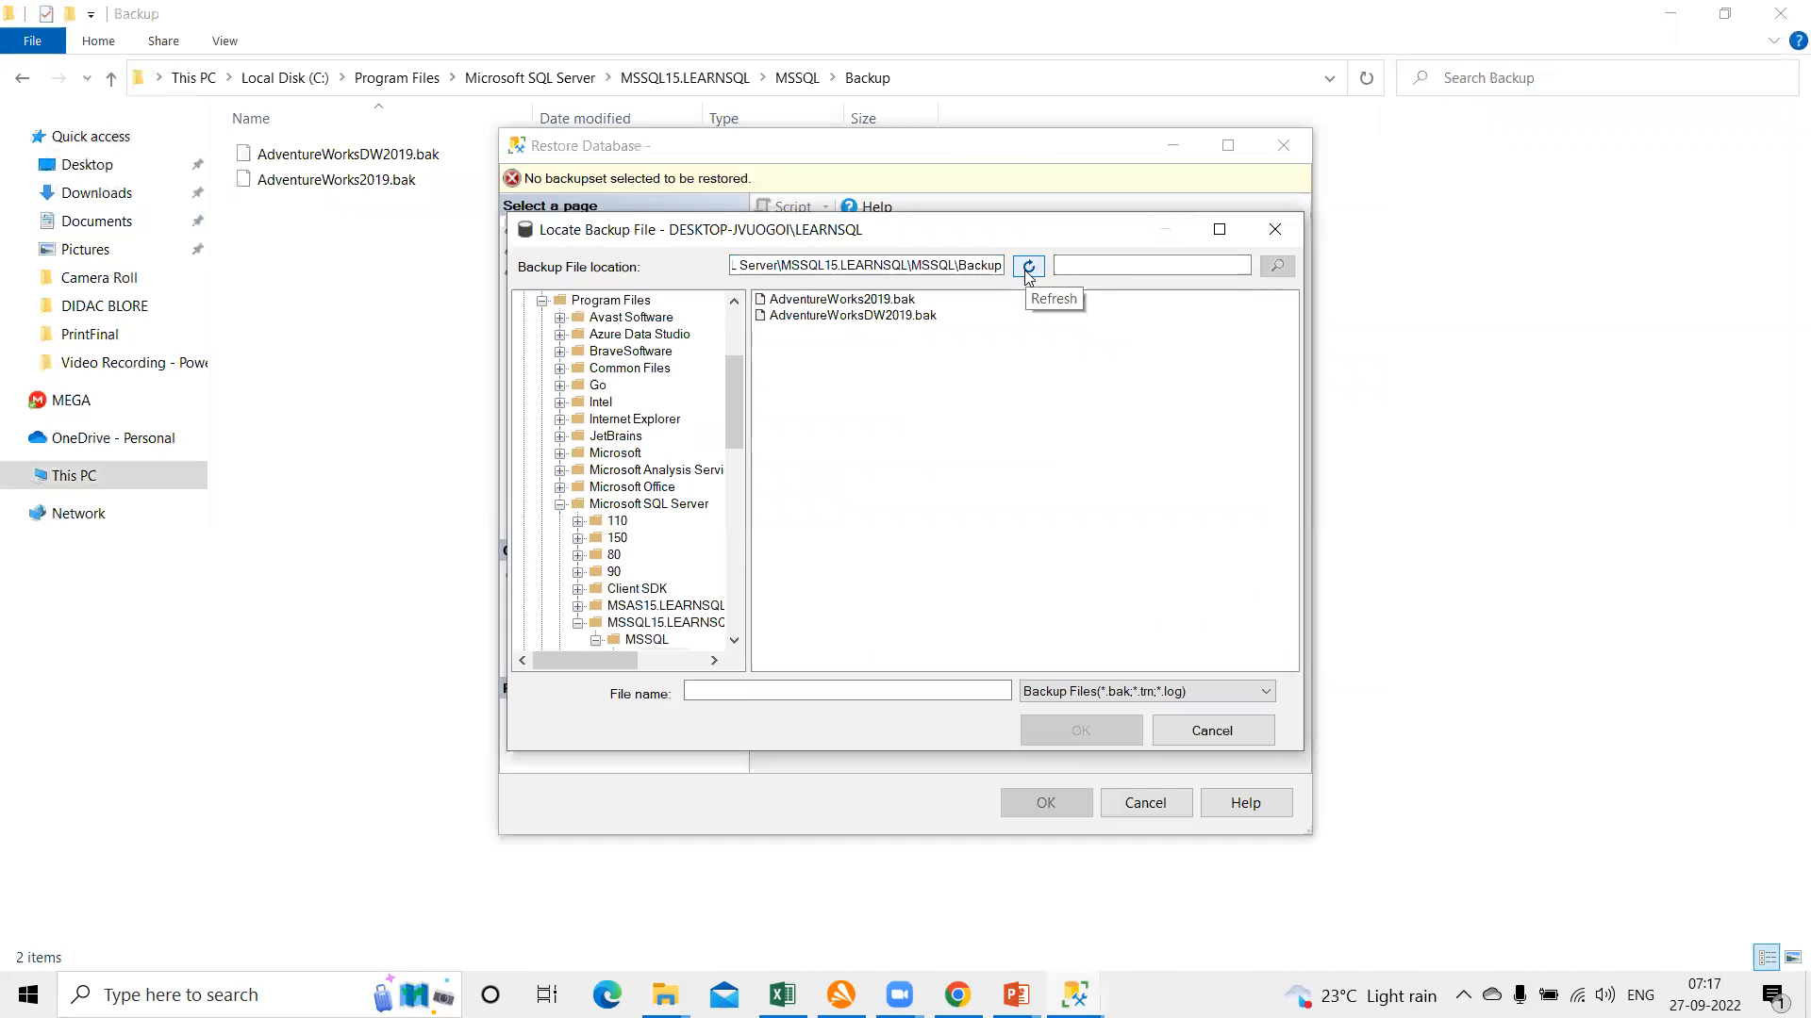
pyautogui.click(872, 302)
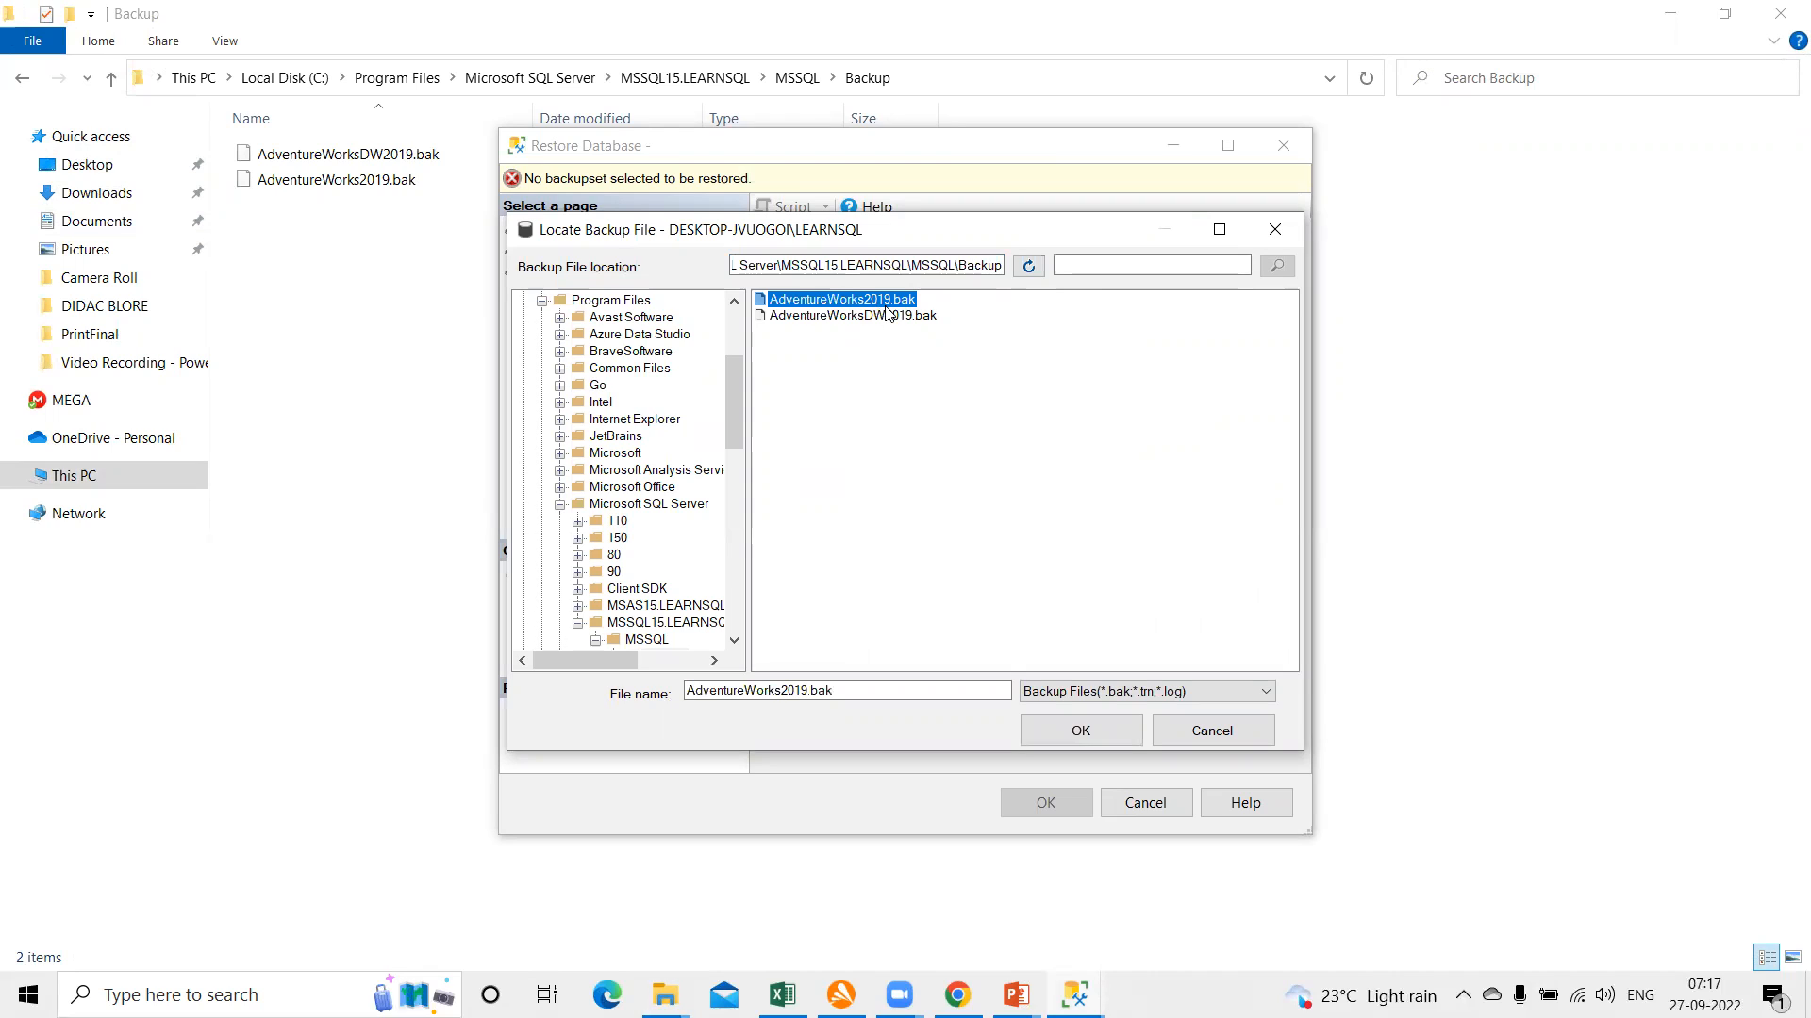
pyautogui.click(1056, 736)
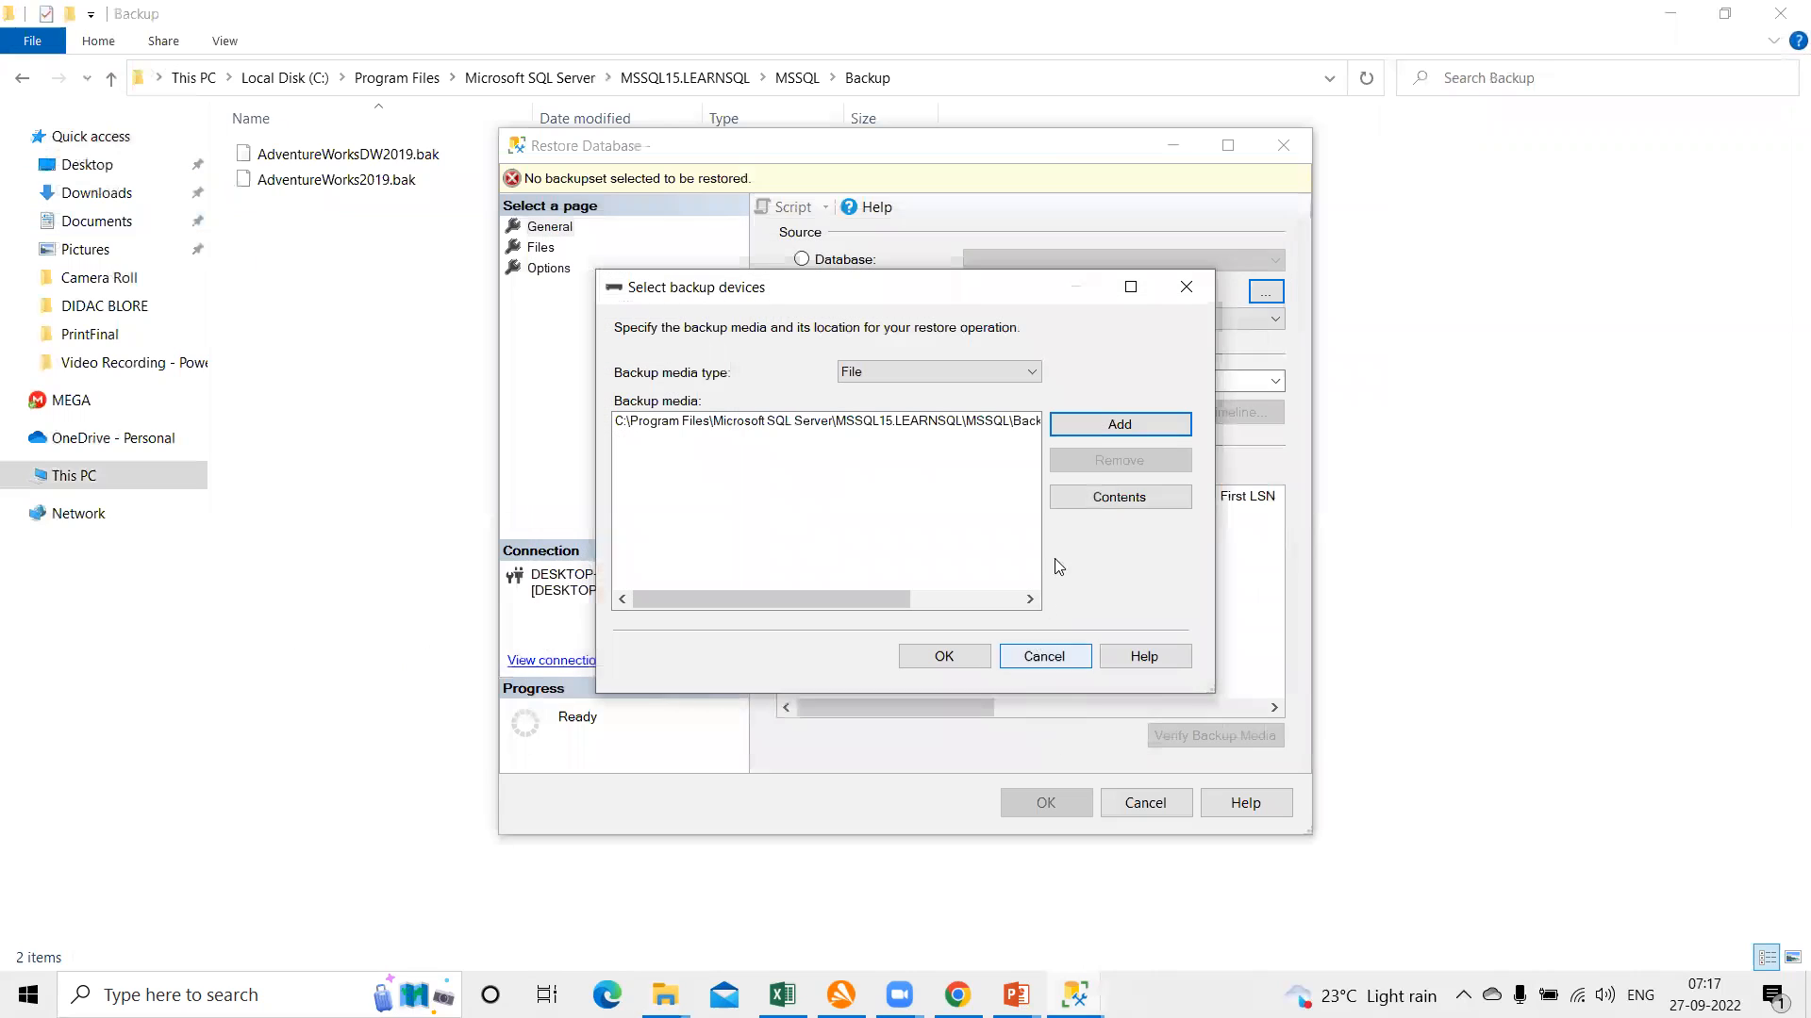
pyautogui.click(944, 656)
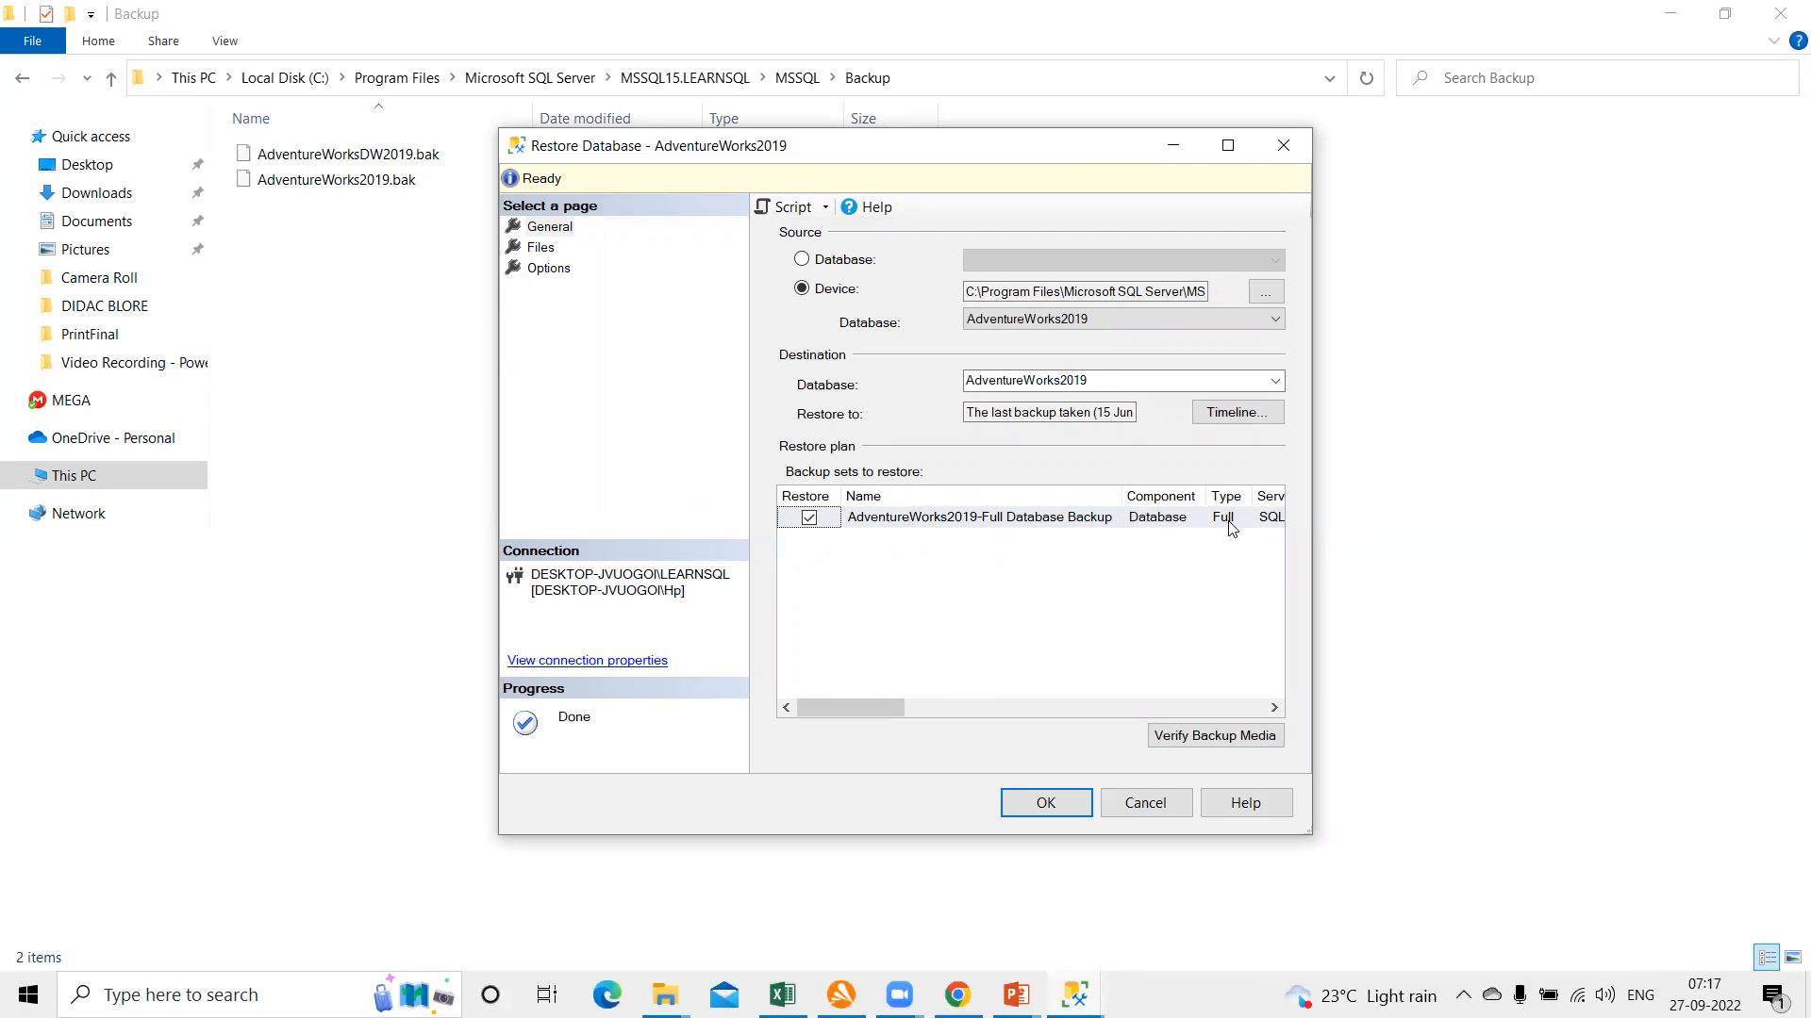
pyautogui.click(1017, 805)
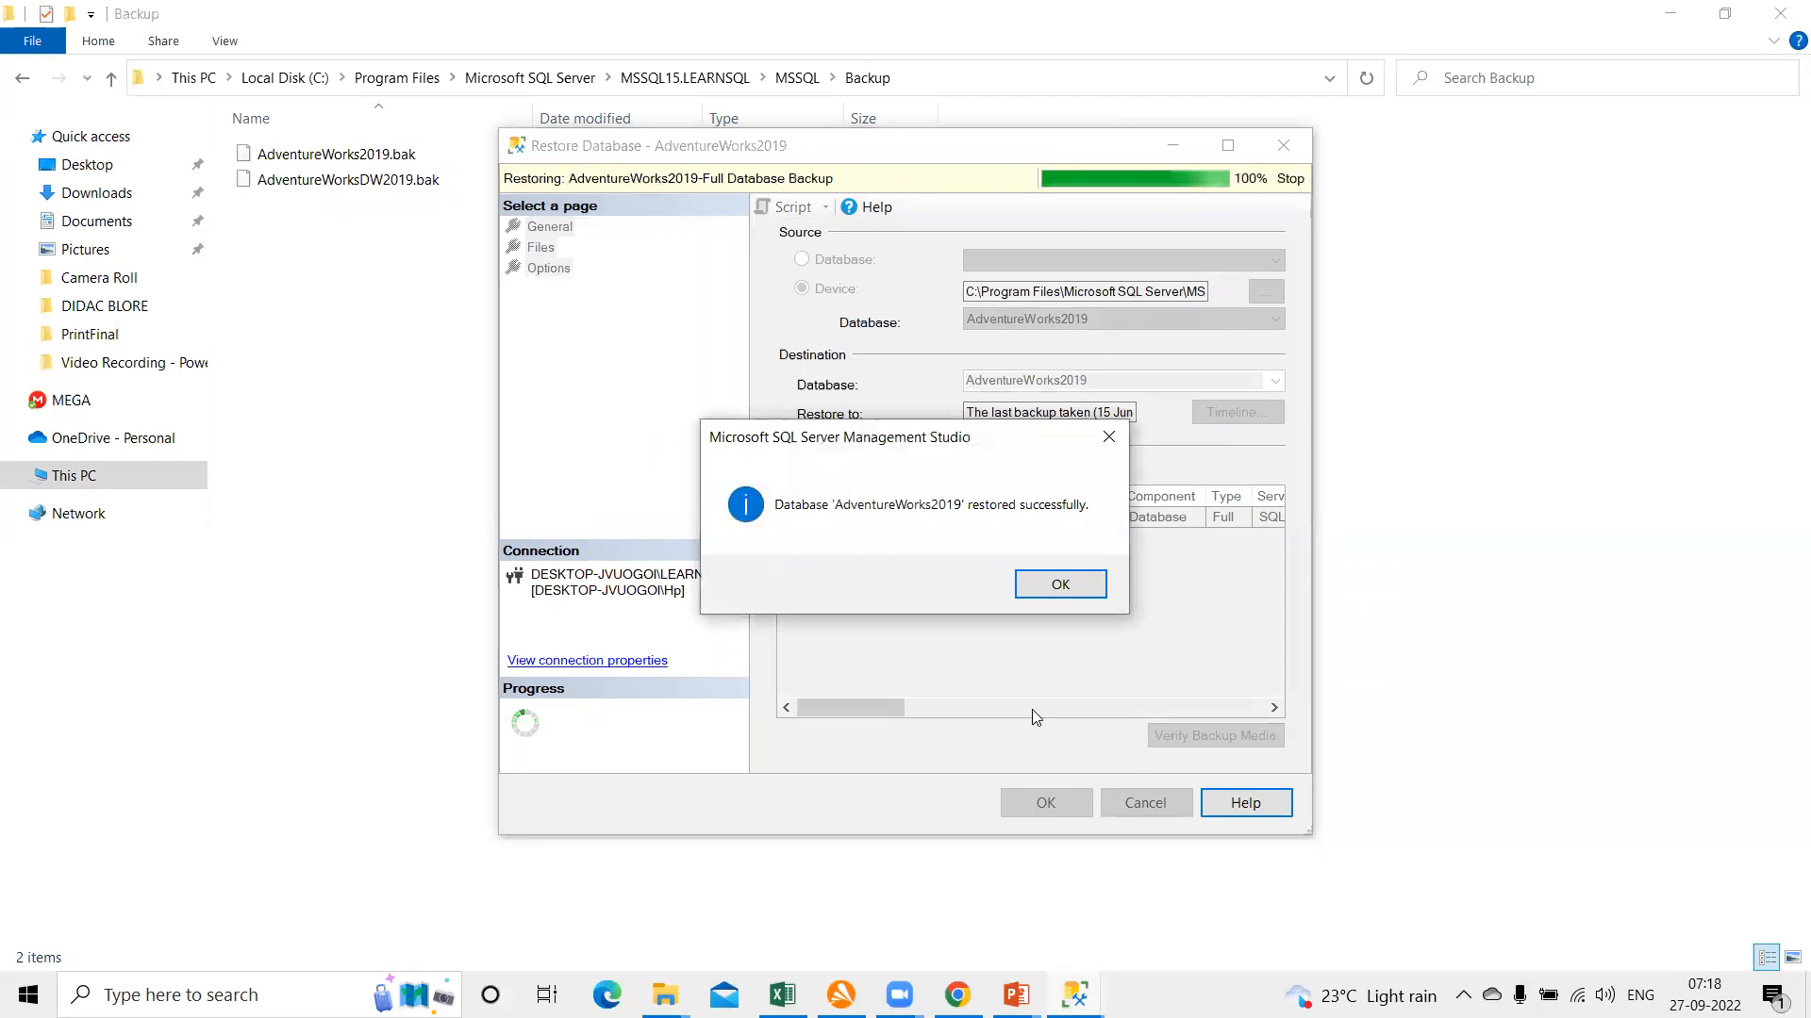
pyautogui.click(1074, 590)
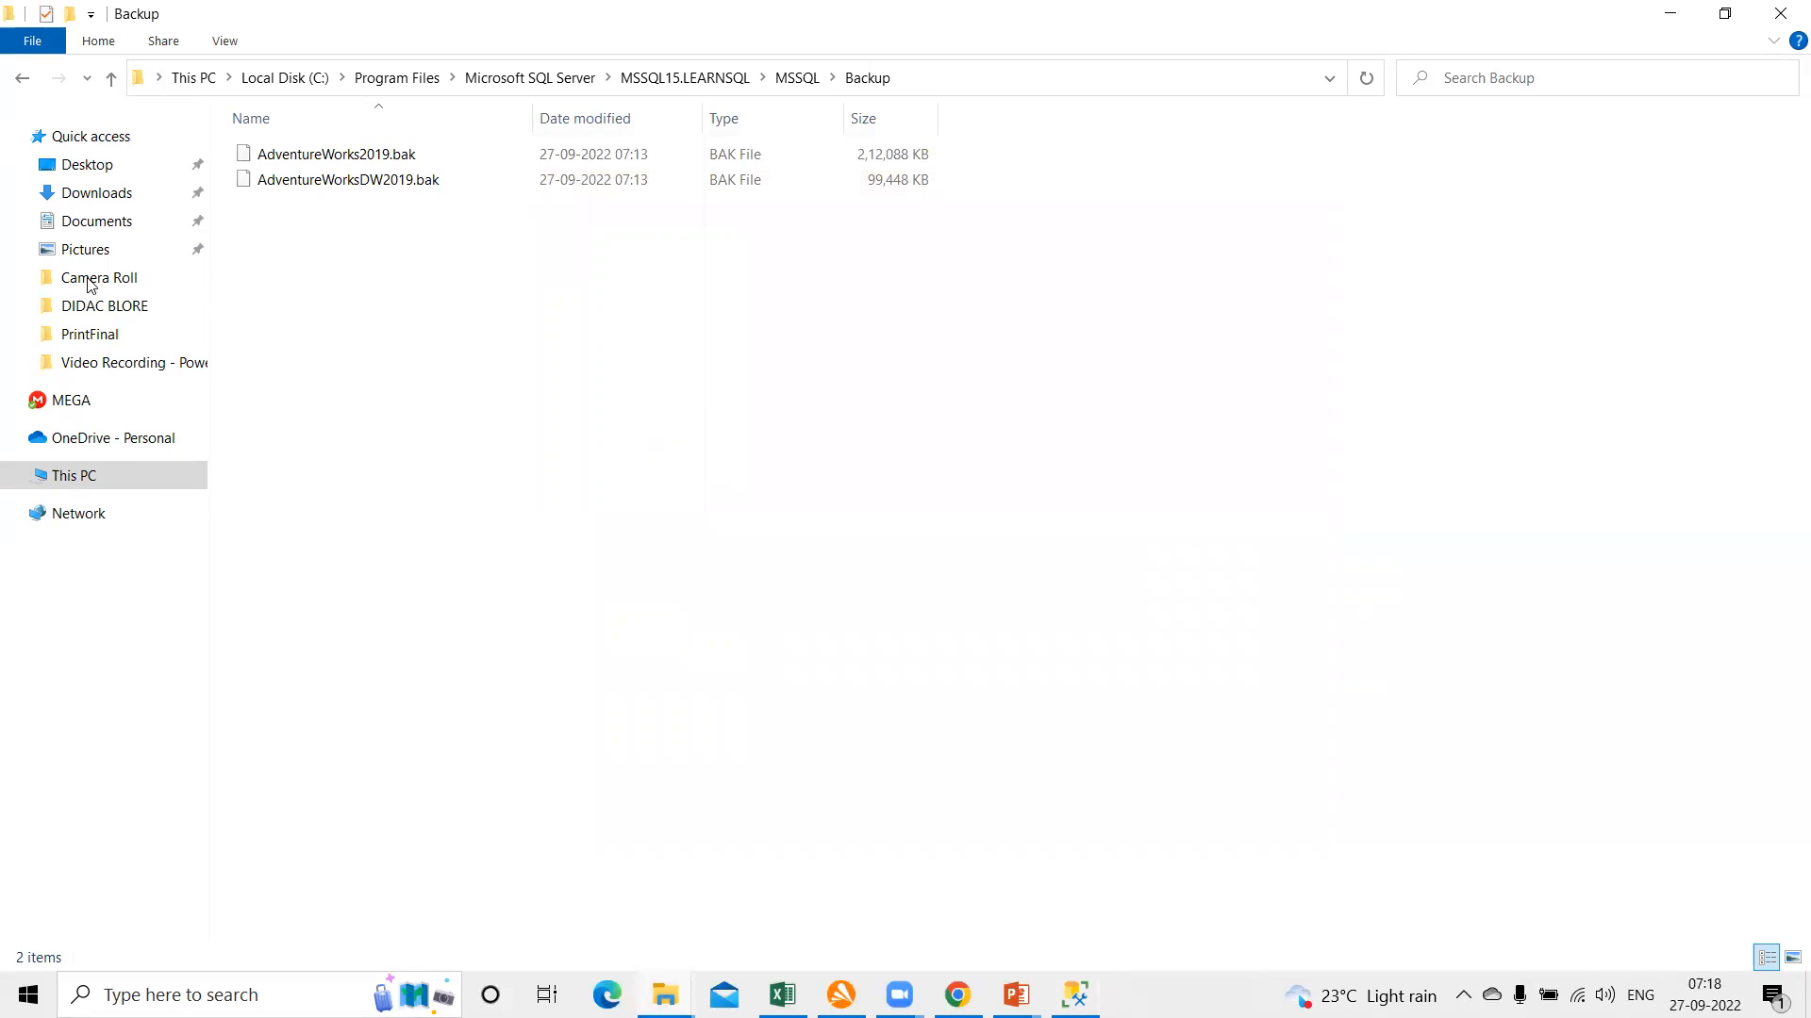
# Step: Switch back to SQL Server Management Studio and examine the tables of the restored AdventureWorks2019 database
pyautogui.hotkey('alt', 'Tab')
pyautogui.click(56, 281)
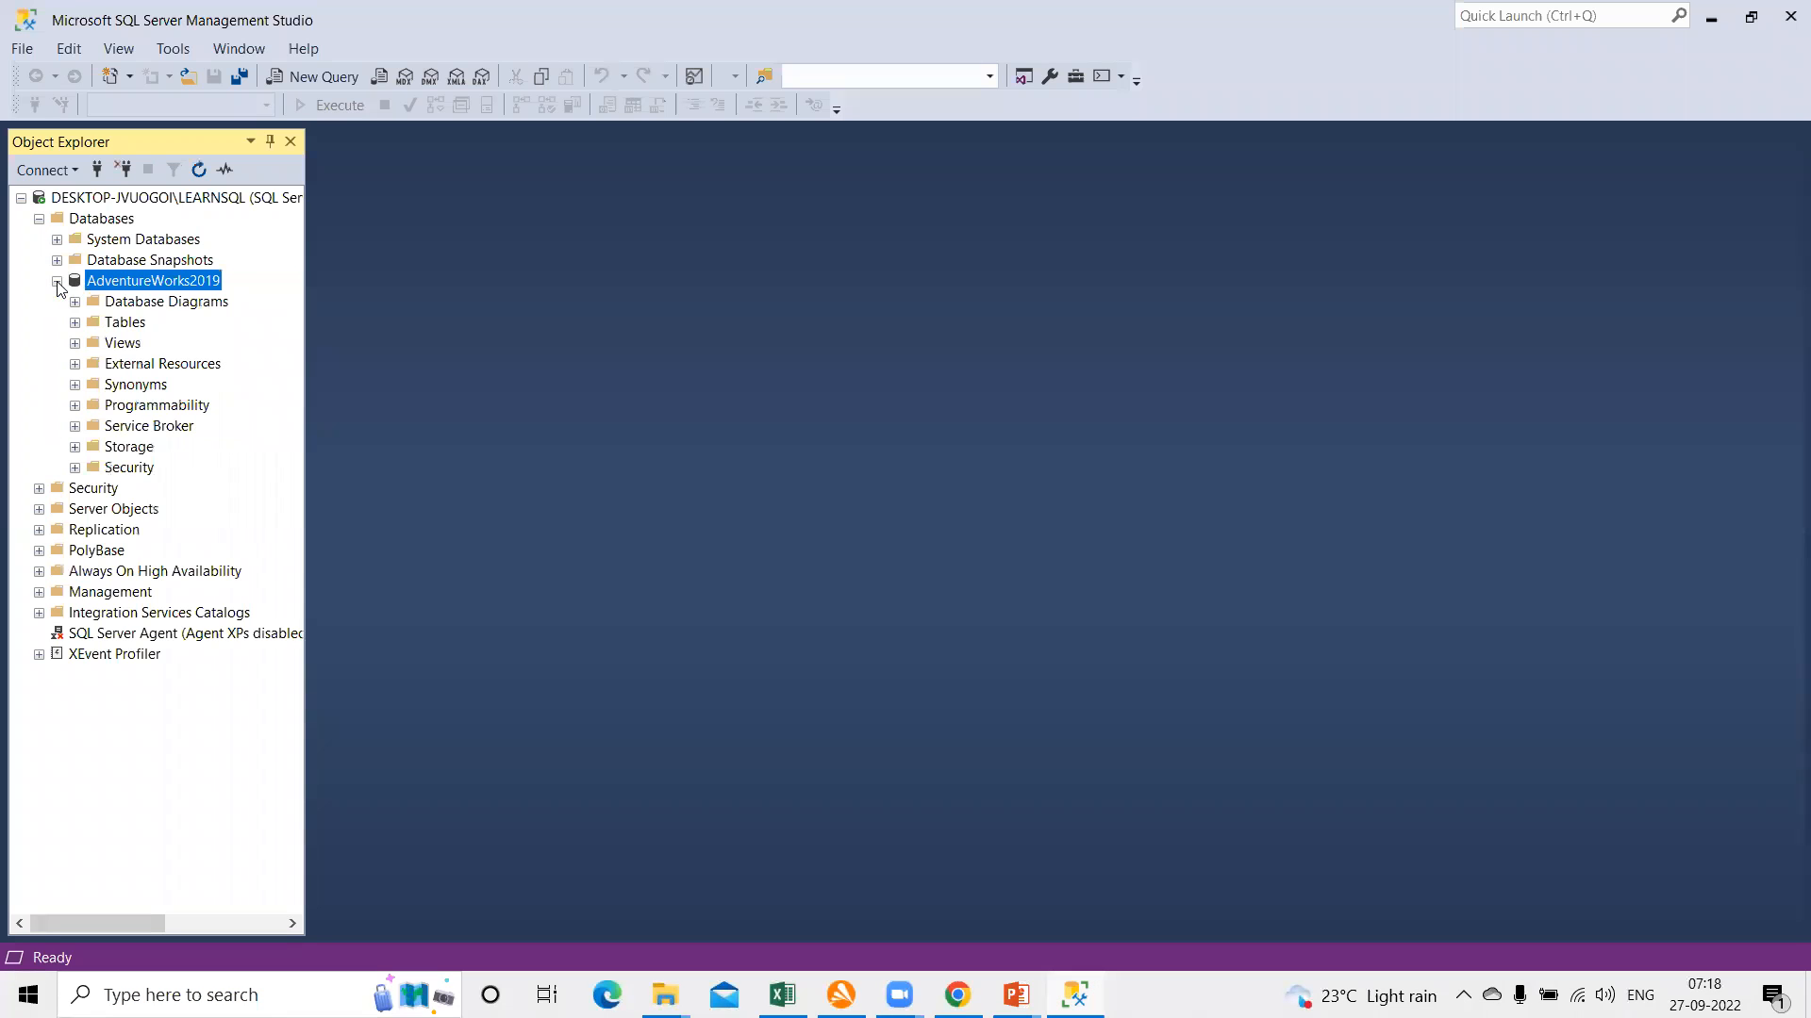
pyautogui.click(75, 323)
pyautogui.moveTo(294, 297); pyautogui.dragTo(299, 245)
pyautogui.click(58, 281)
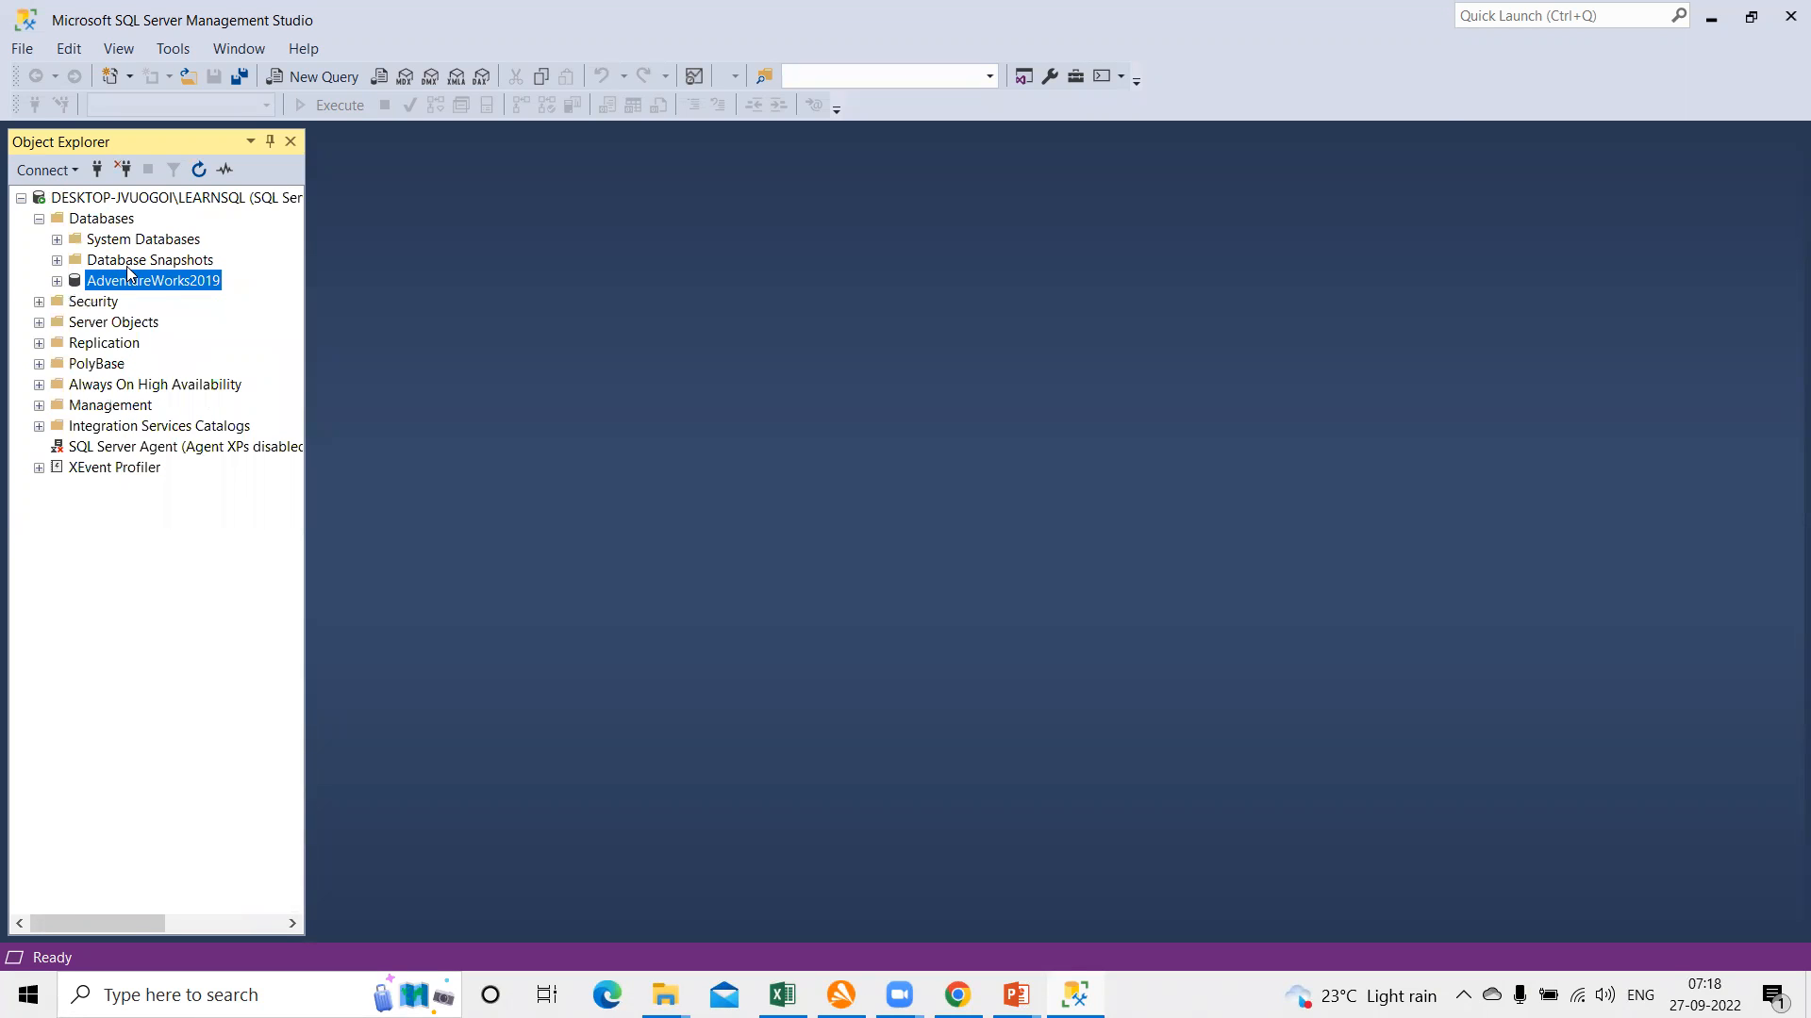
# Step: Set up another database restore from a device, using AdventureWorksDW2019.bak from the server's backup folder
pyautogui.rightClick(92, 226)
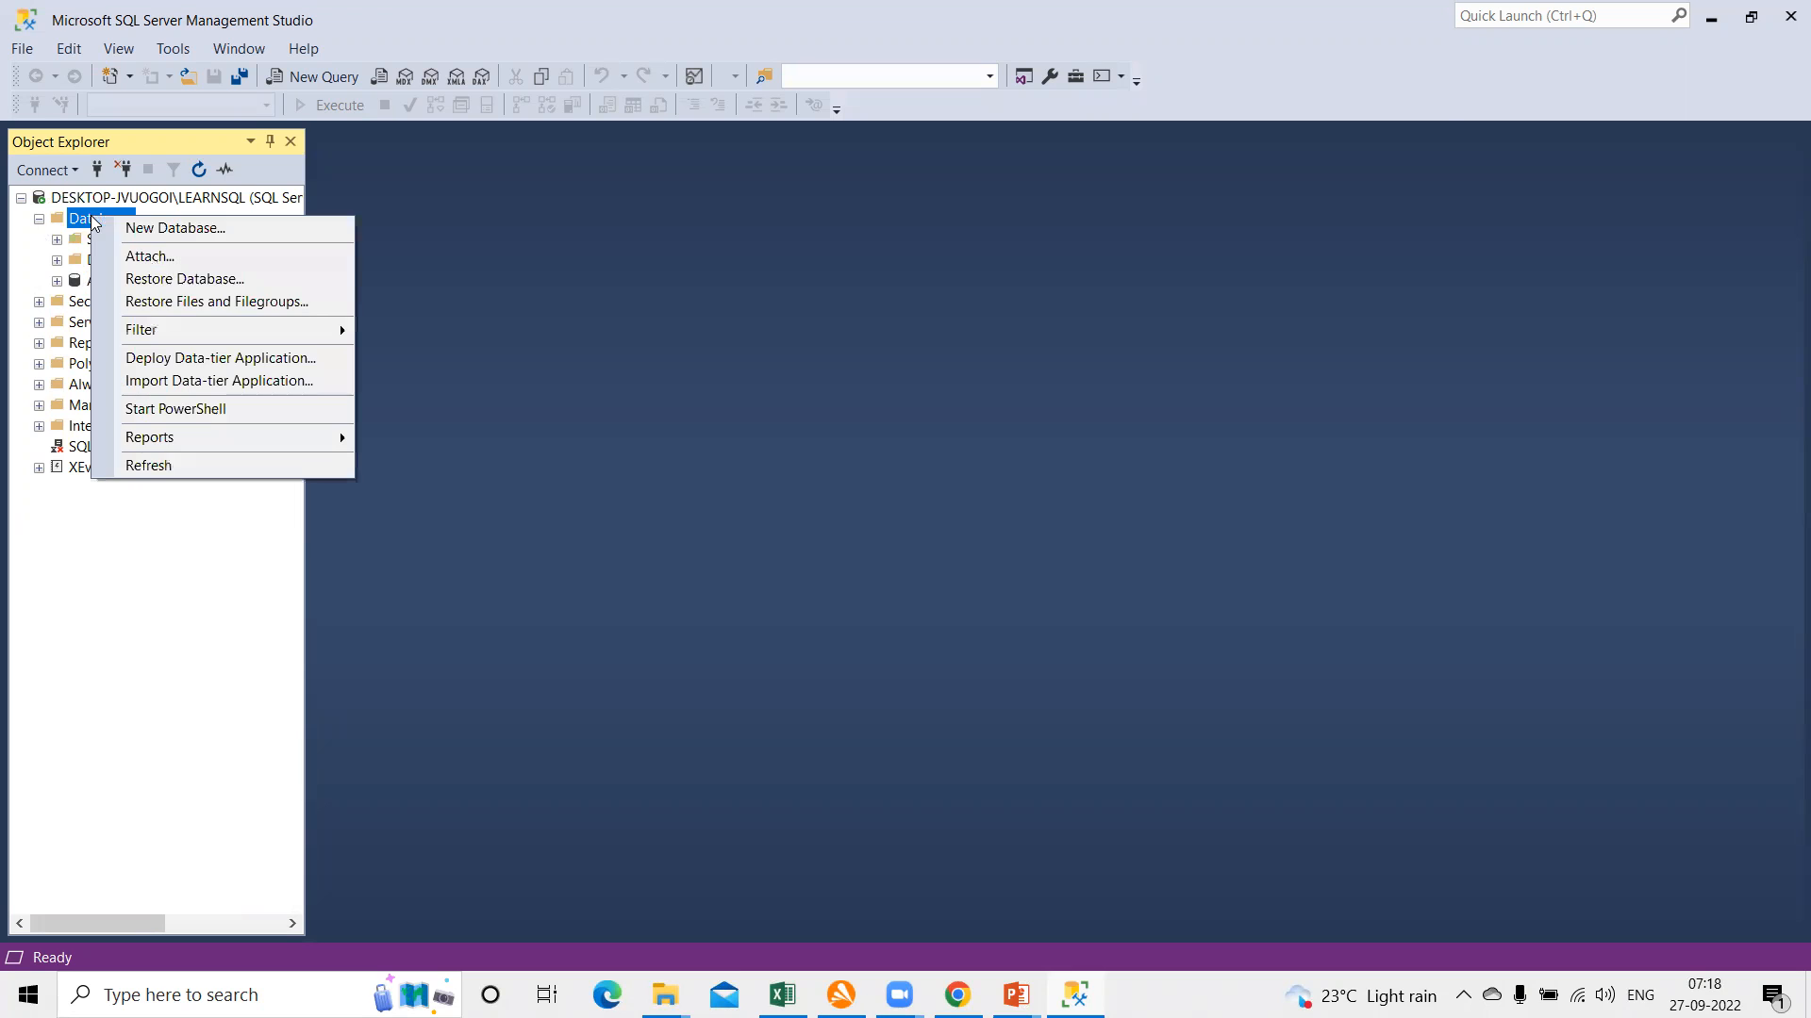
pyautogui.click(157, 280)
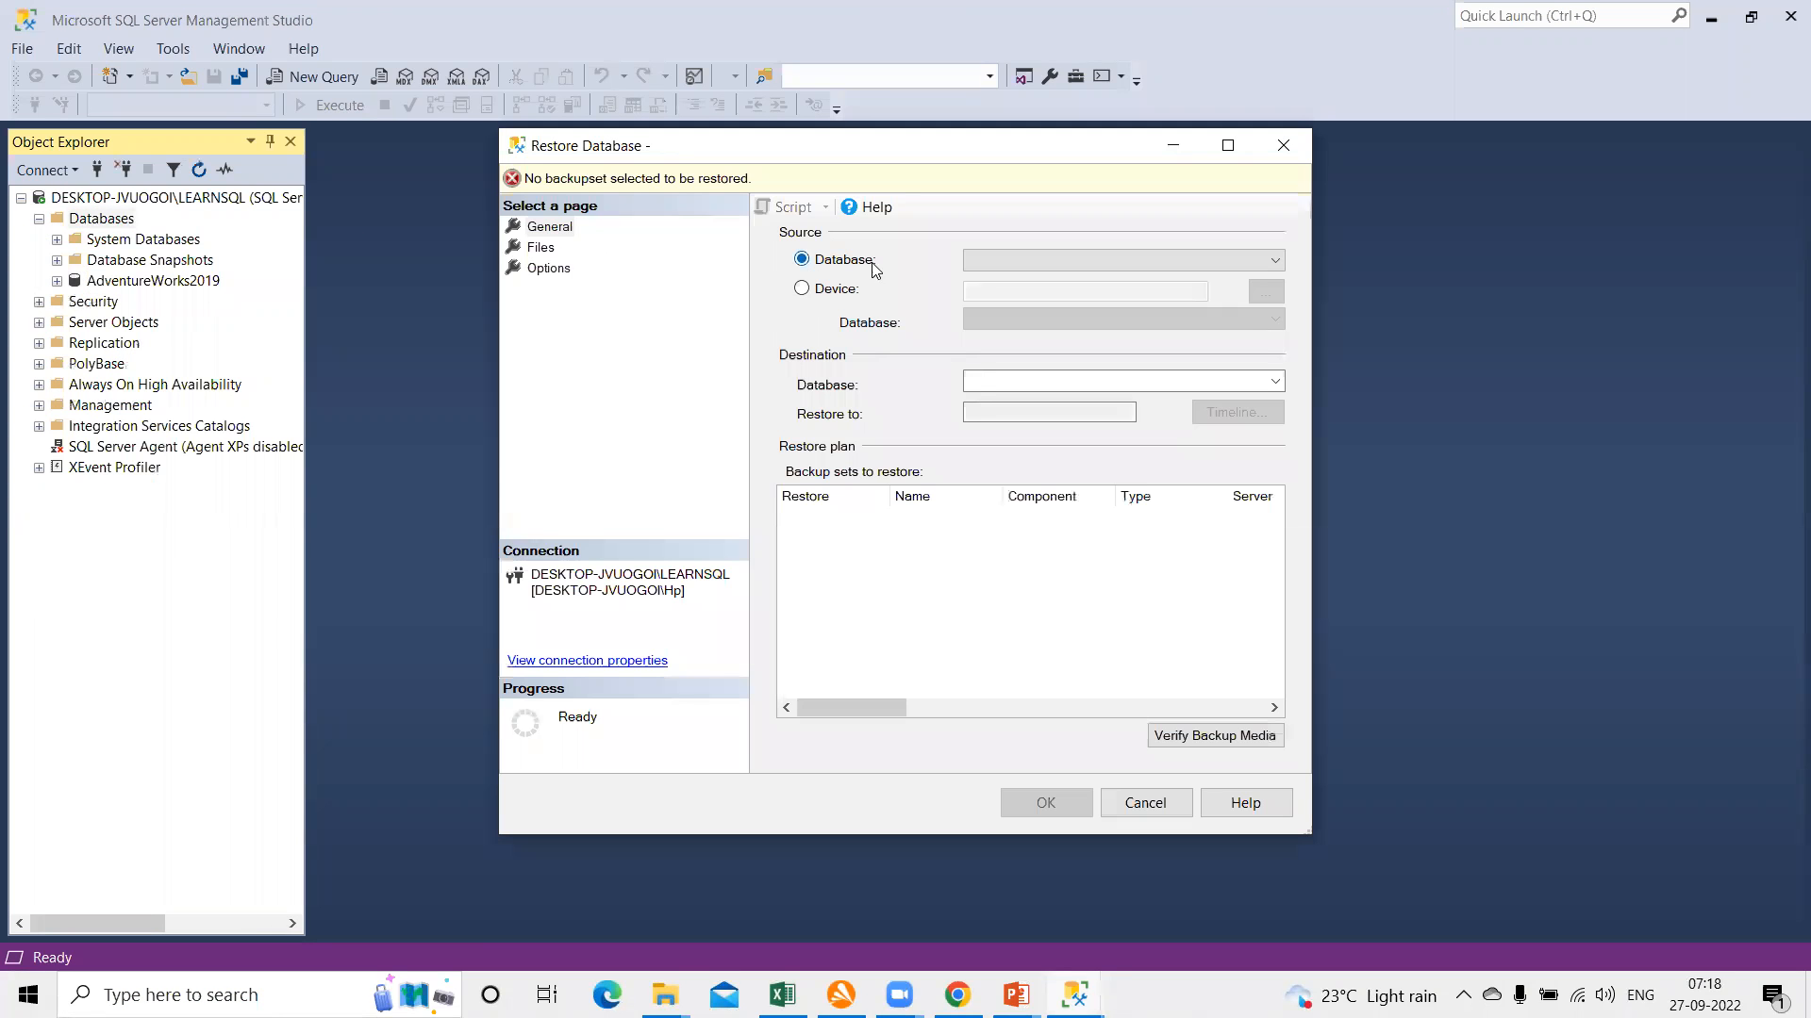
pyautogui.click(802, 288)
pyautogui.click(1266, 292)
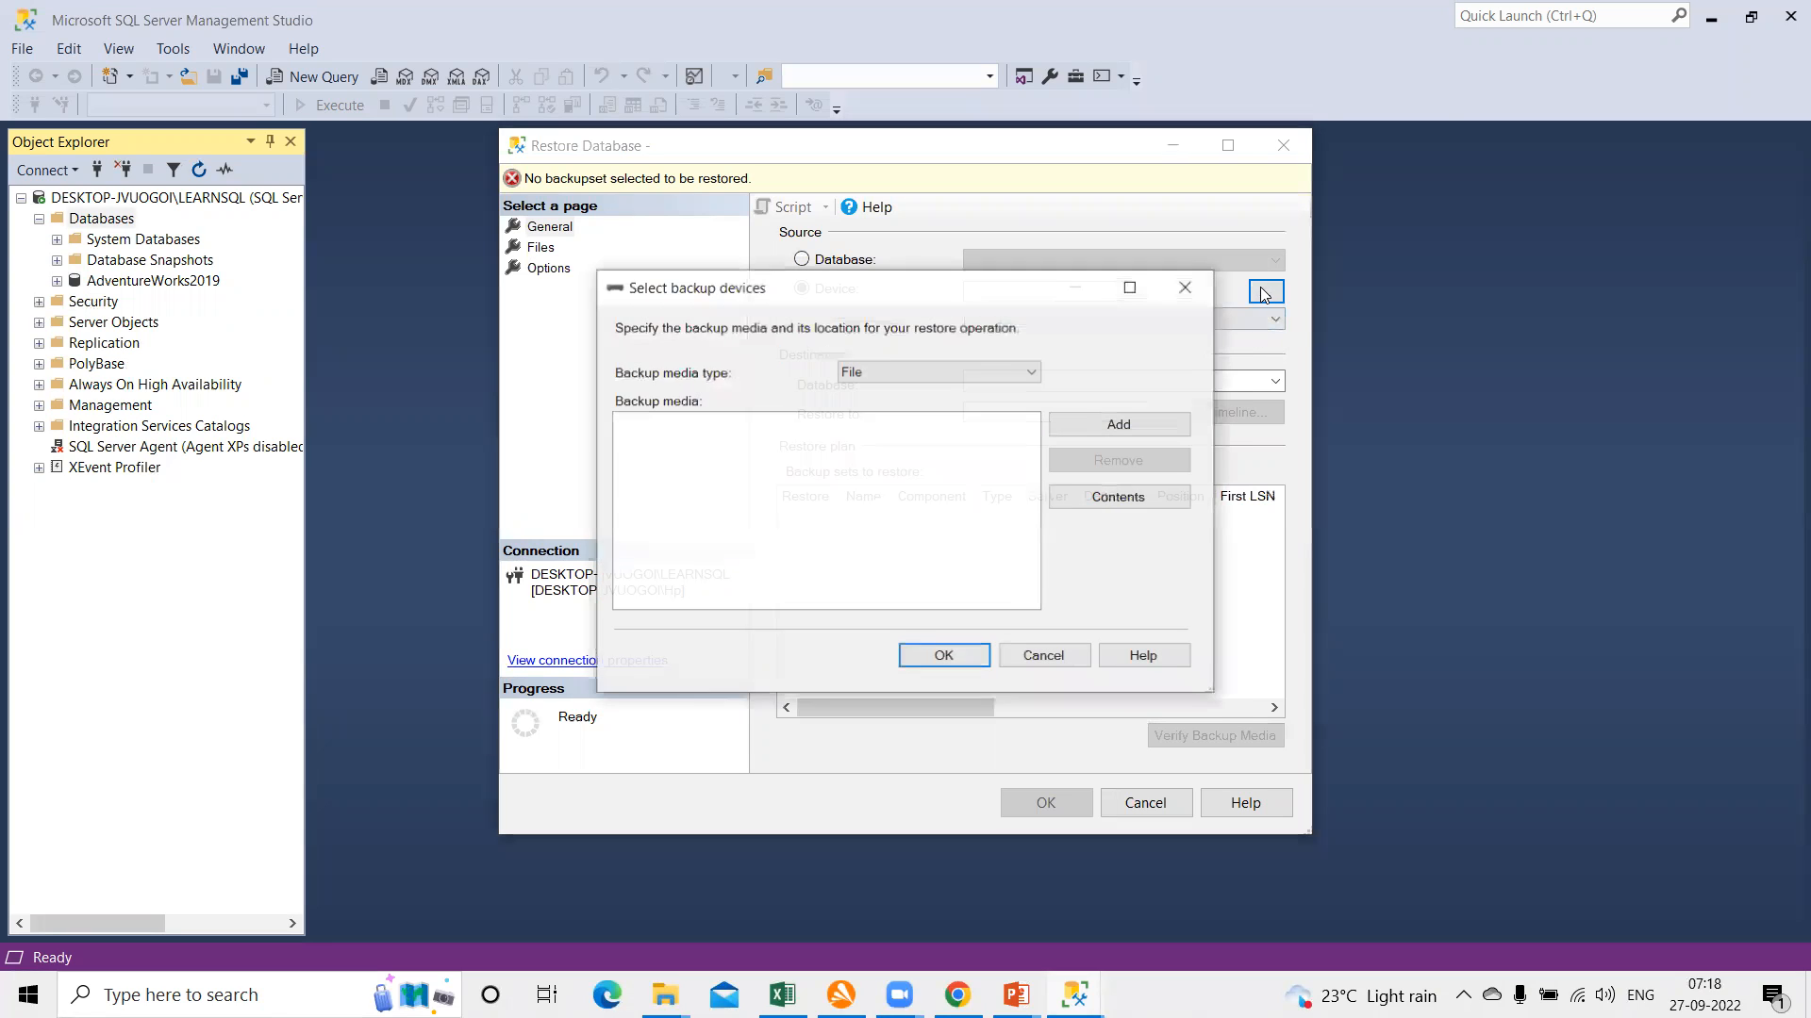
pyautogui.click(1120, 425)
pyautogui.click(866, 317)
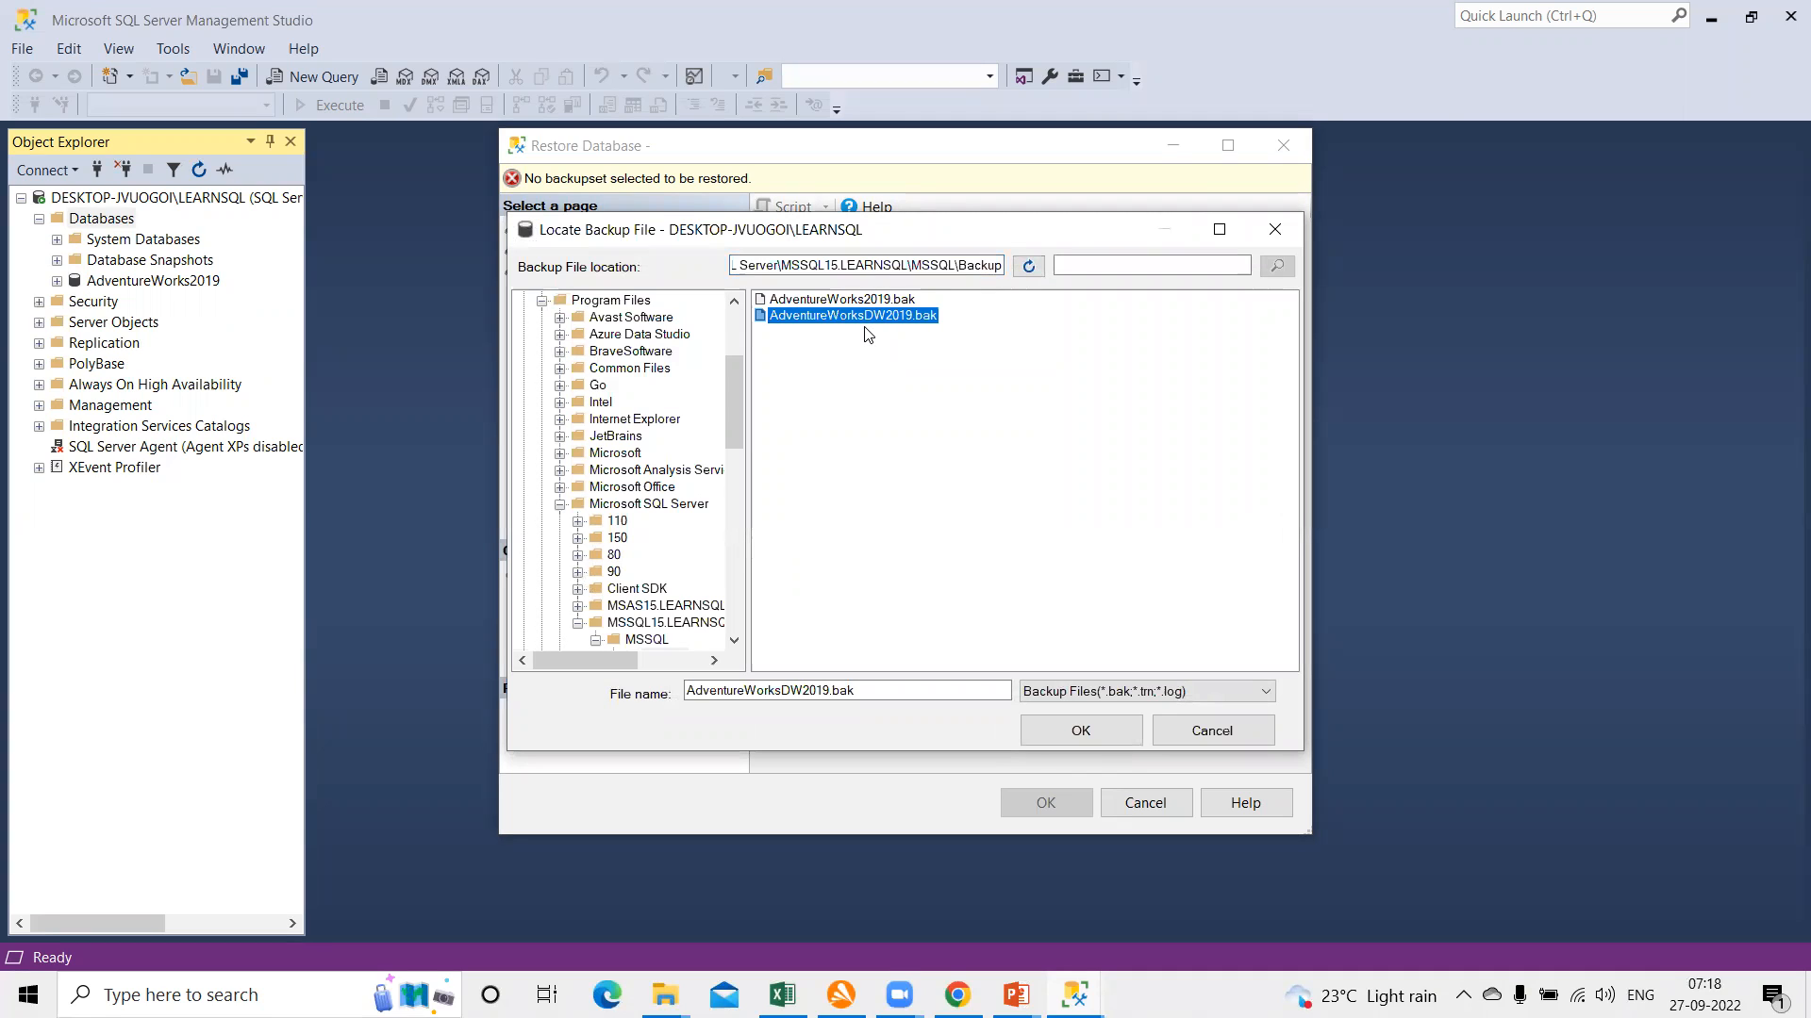
pyautogui.click(1080, 731)
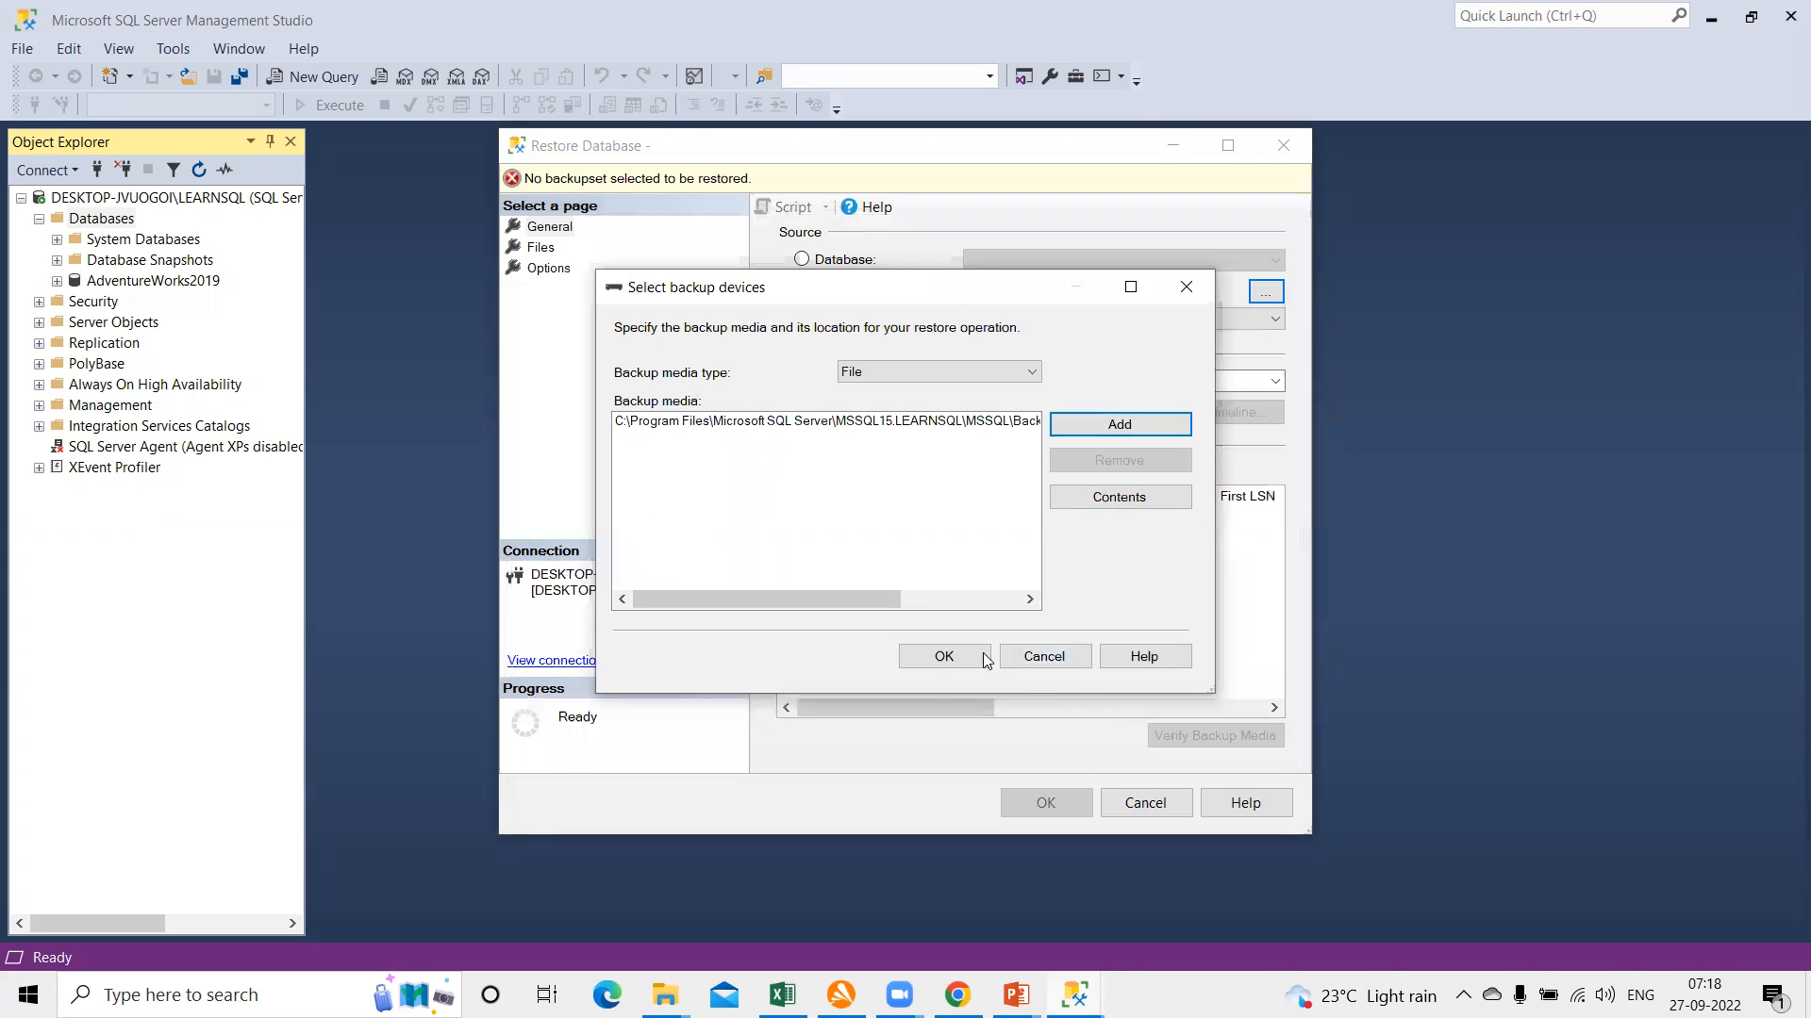
pyautogui.click(944, 656)
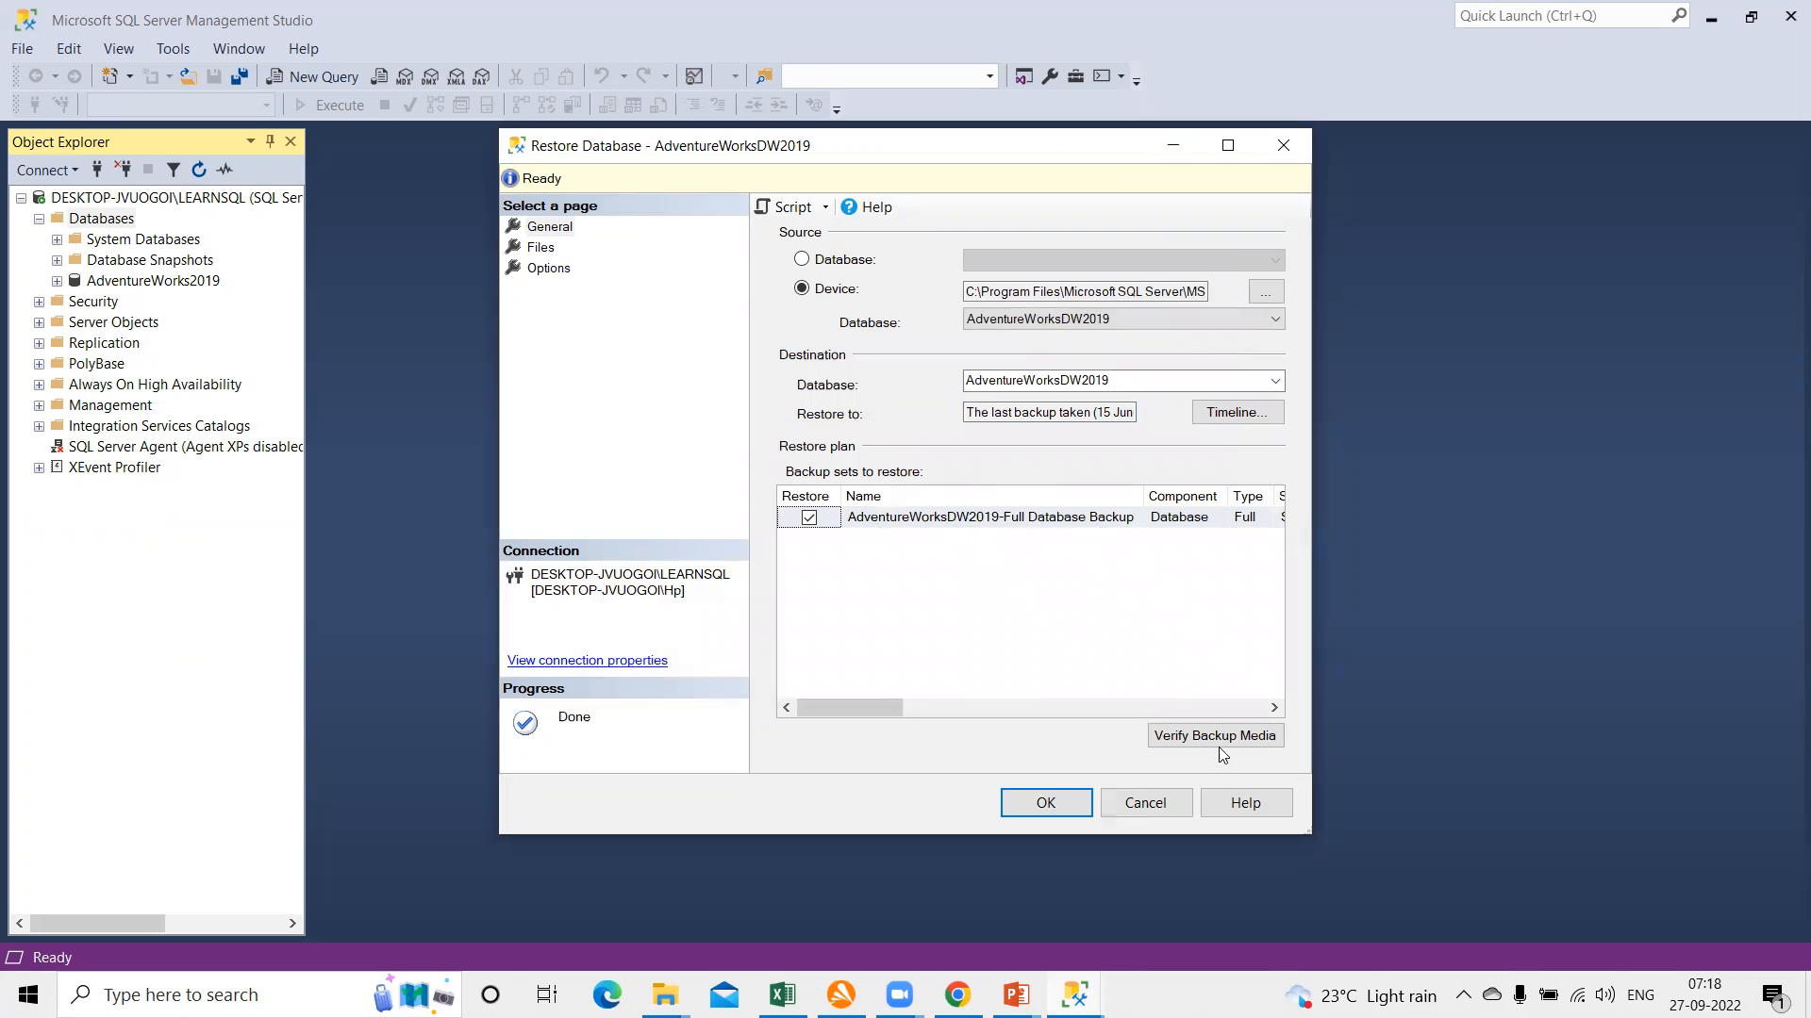
# Step: Run the AdventureWorksDW2019 restore and check the object folders of the restored database
pyautogui.click(1072, 801)
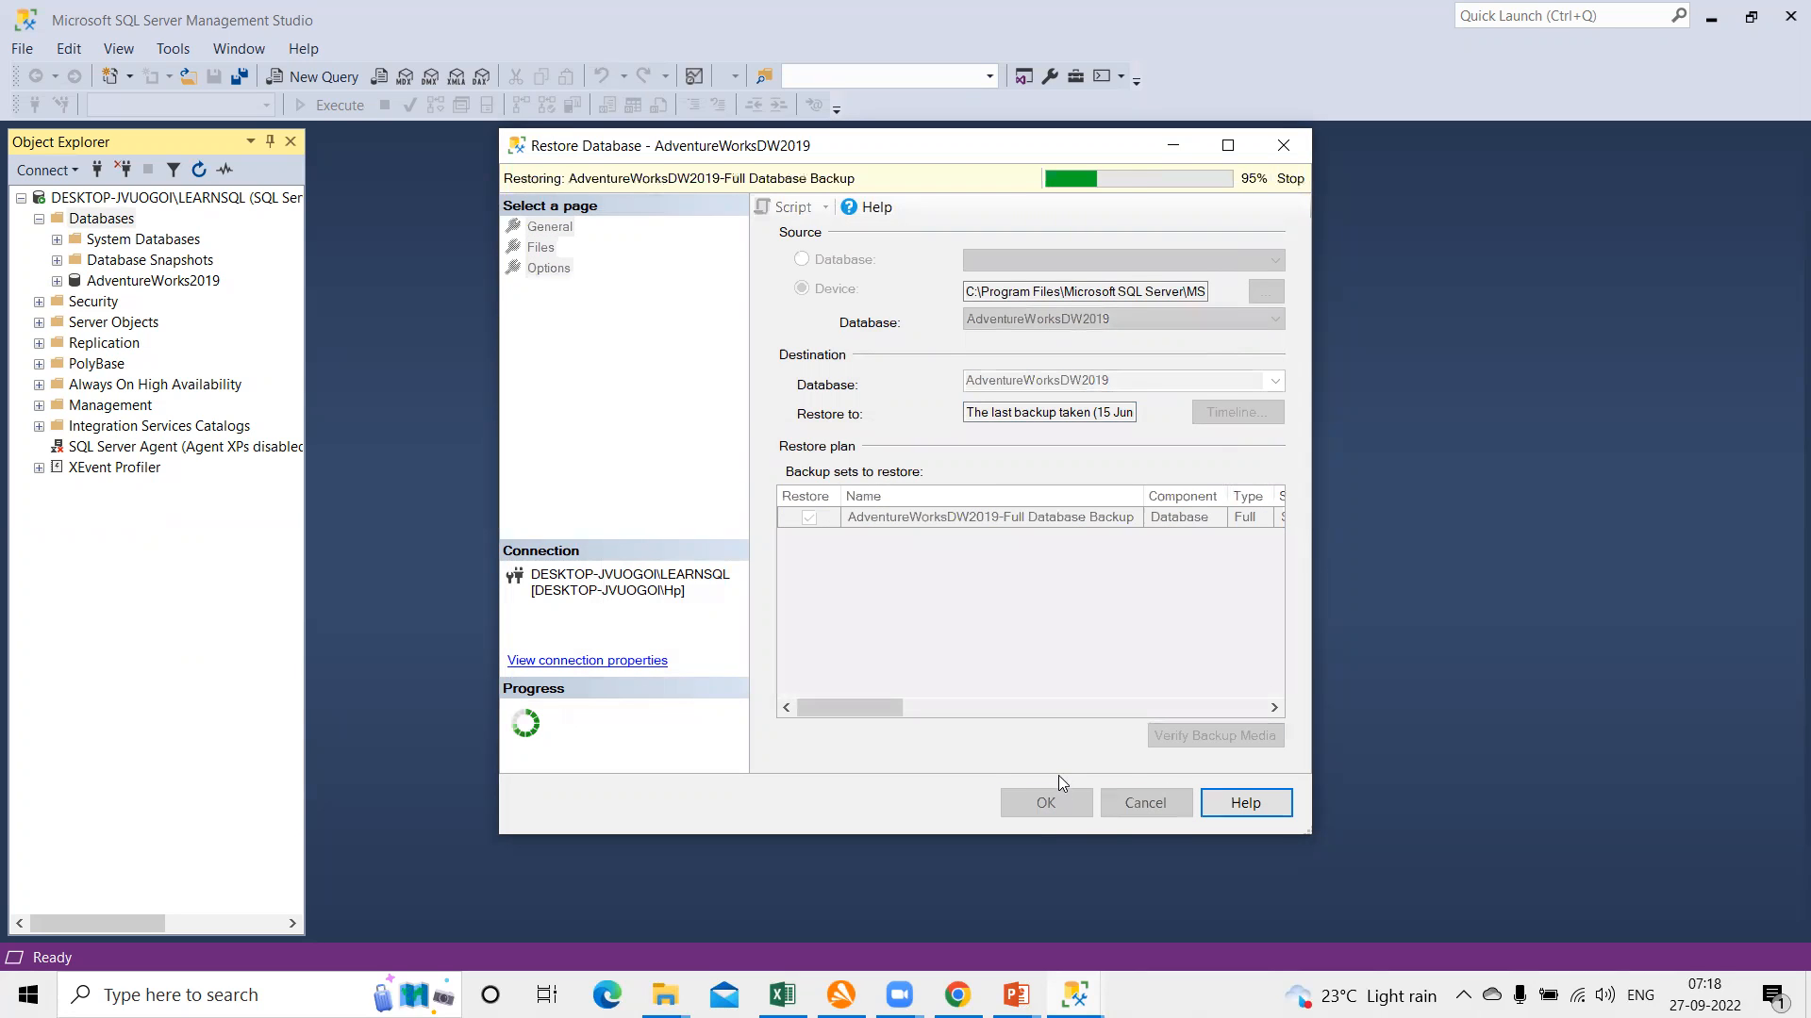
pyautogui.click(1067, 583)
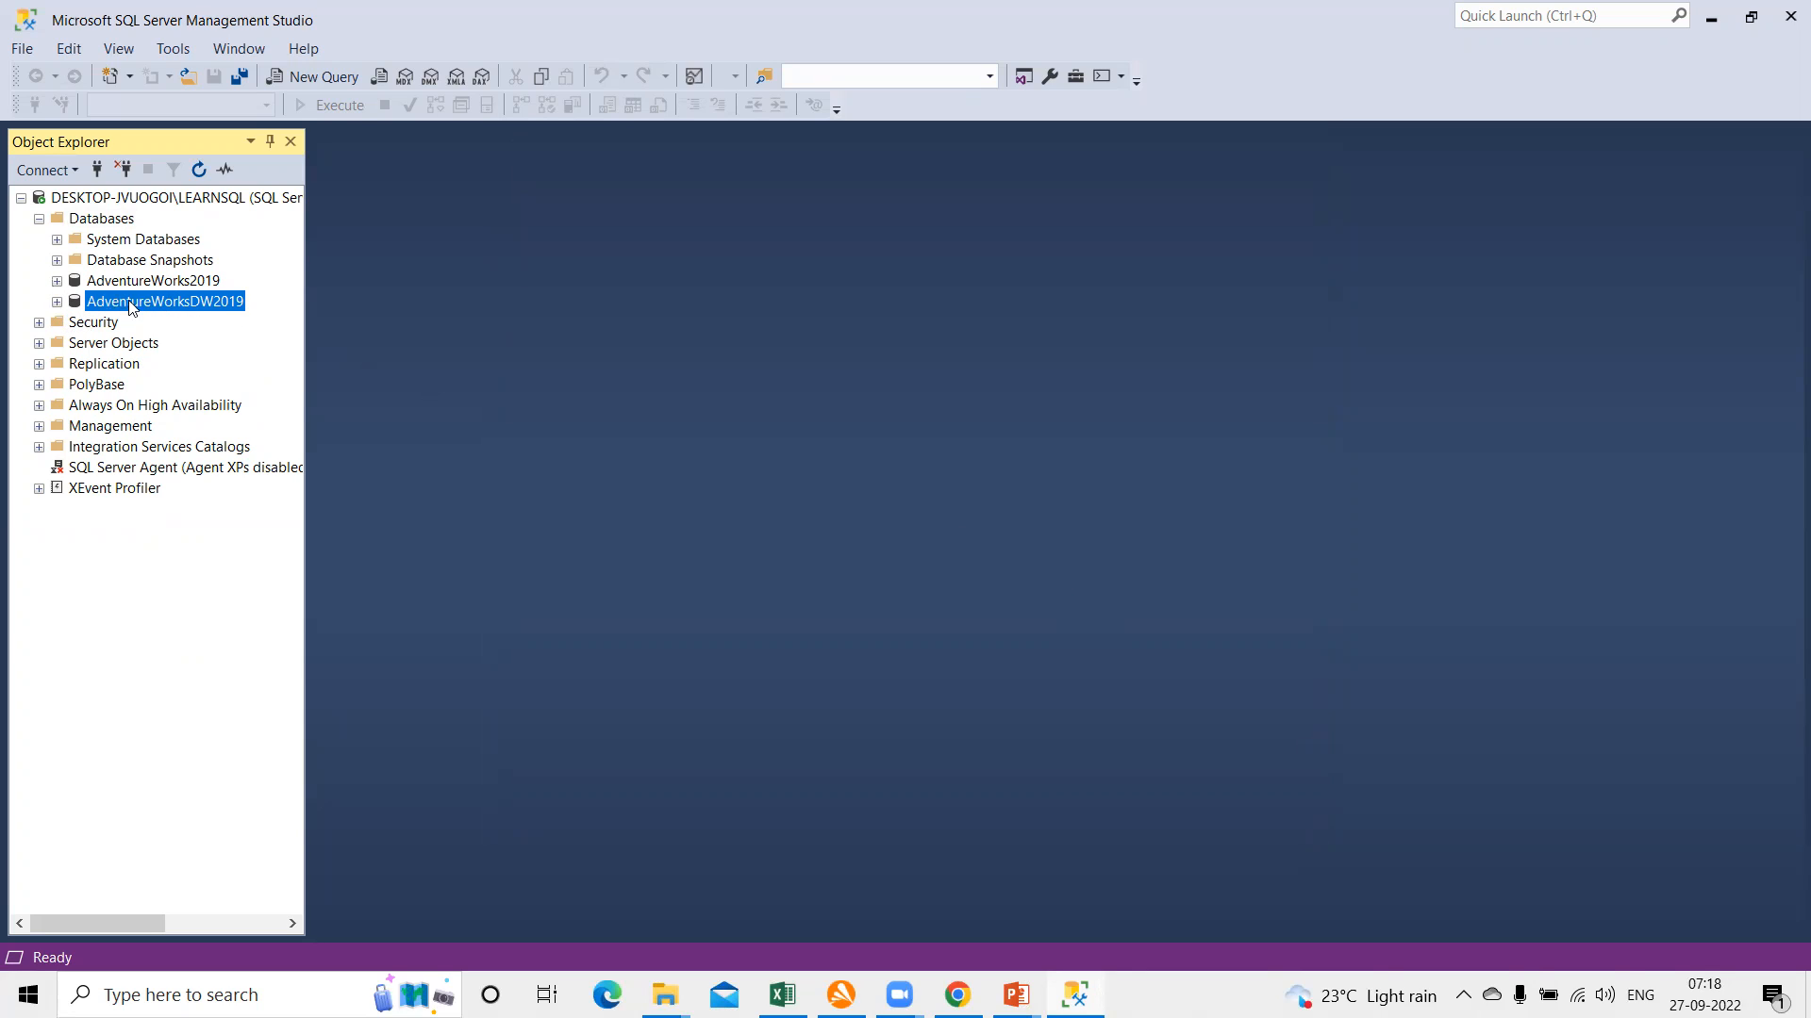
pyautogui.click(57, 302)
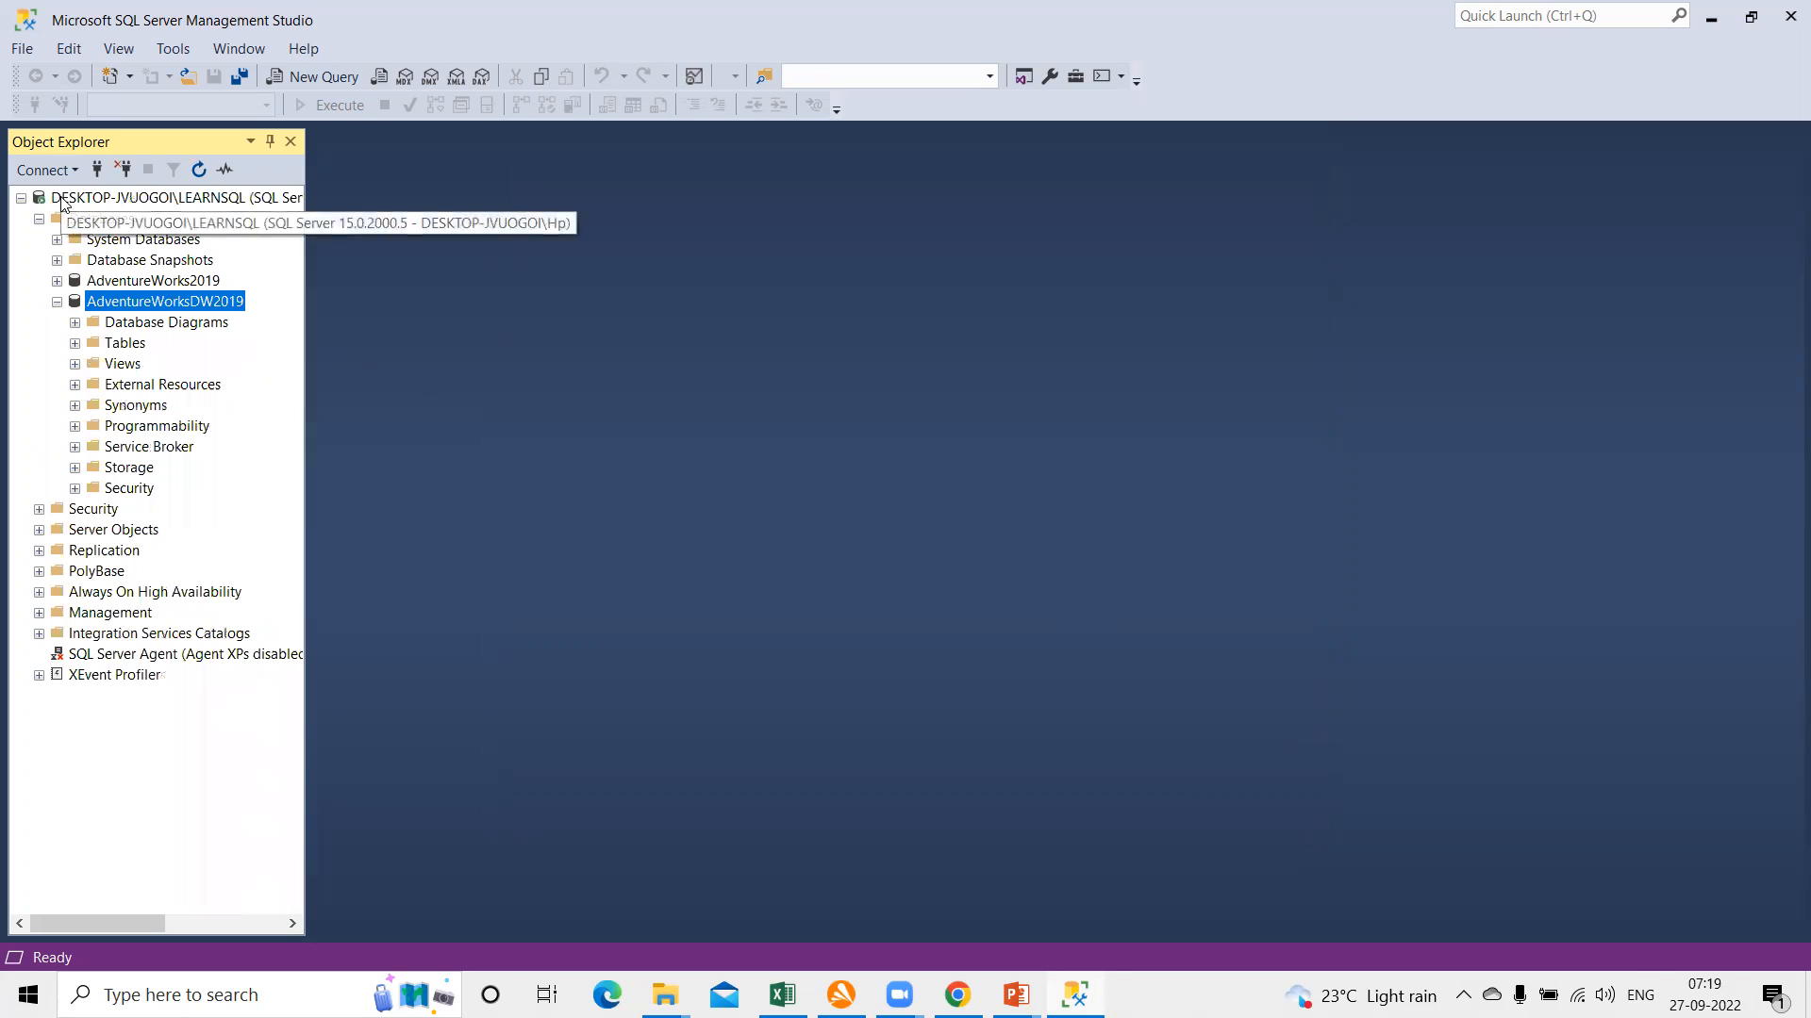
pyautogui.click(56, 302)
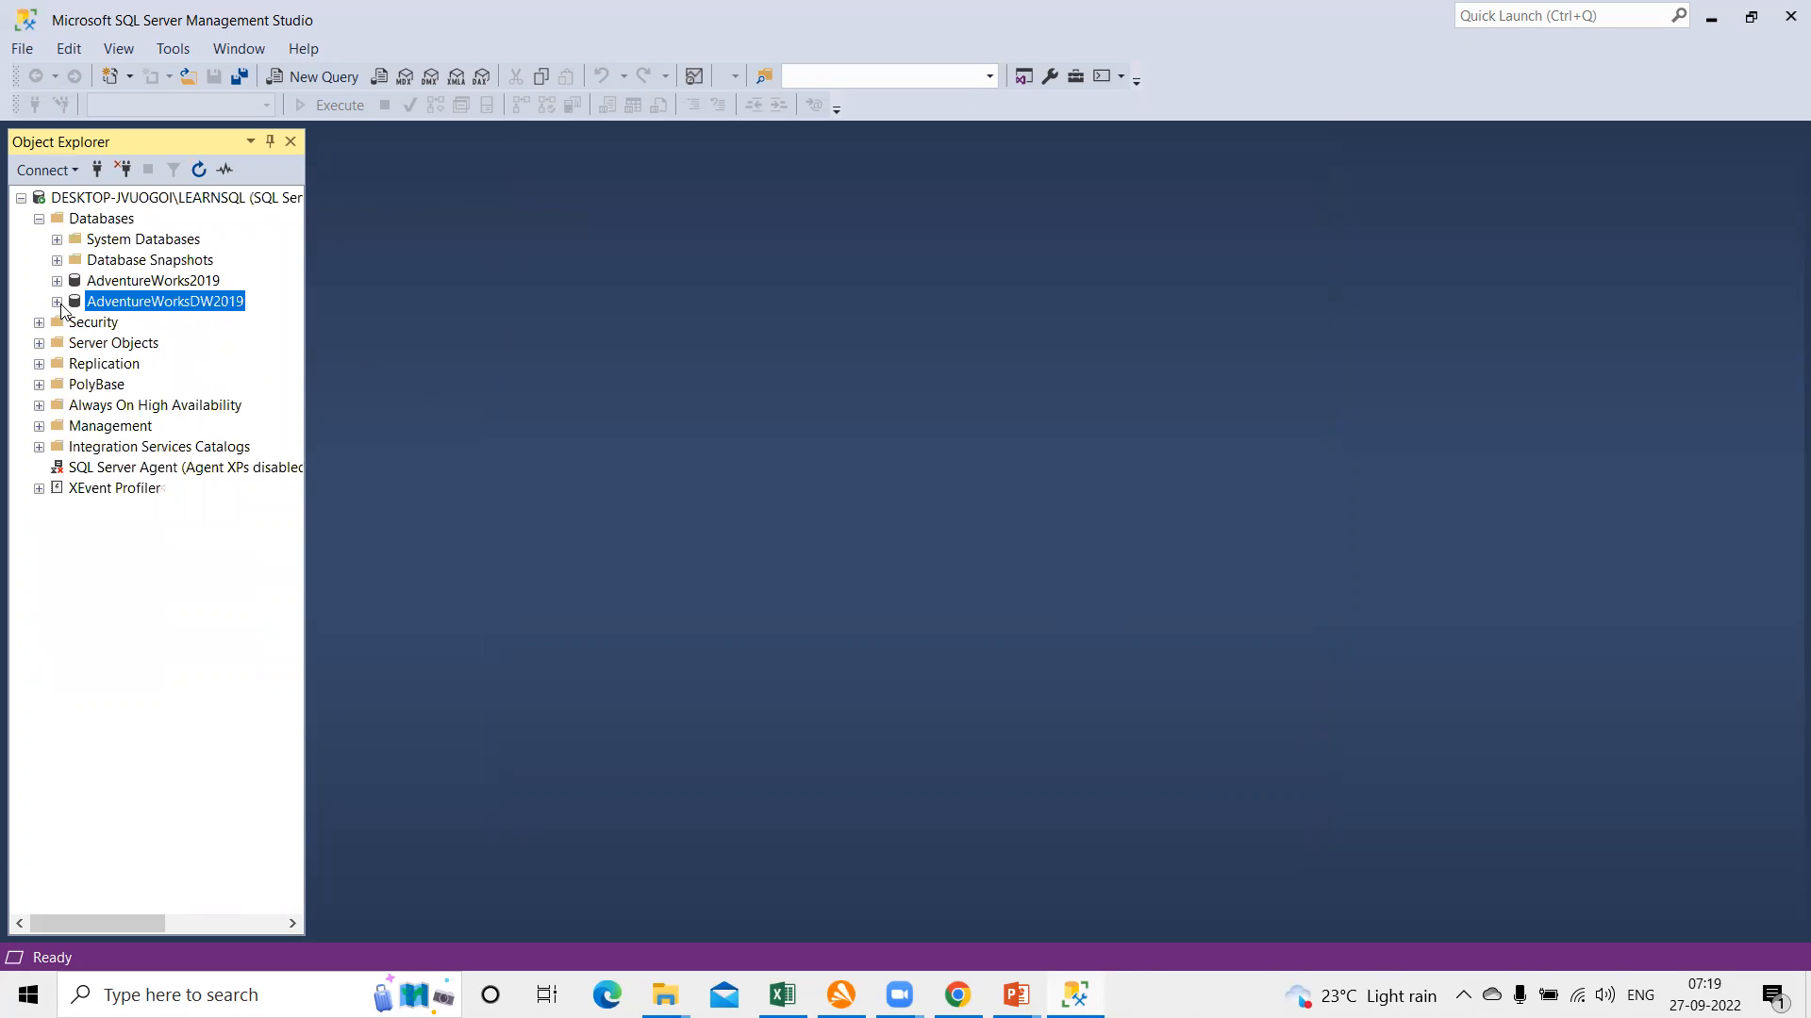